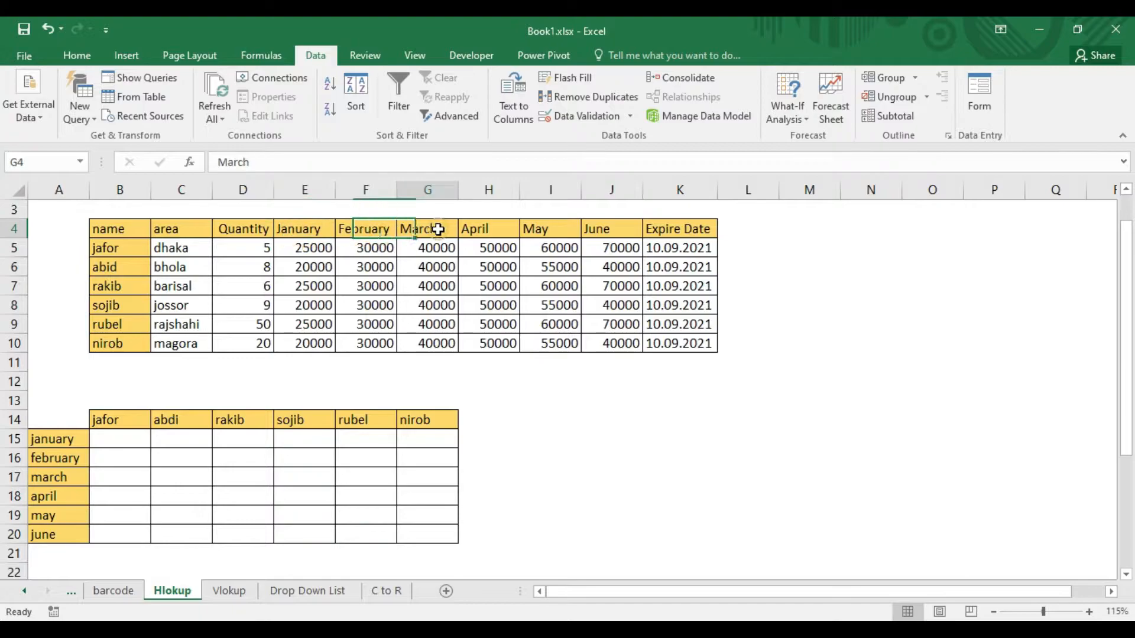
# Examine the source table's month headers and names against the month rows and name columns of the empty summary table.
pyautogui.click(502, 228)
pyautogui.click(569, 228)
pyautogui.click(712, 228)
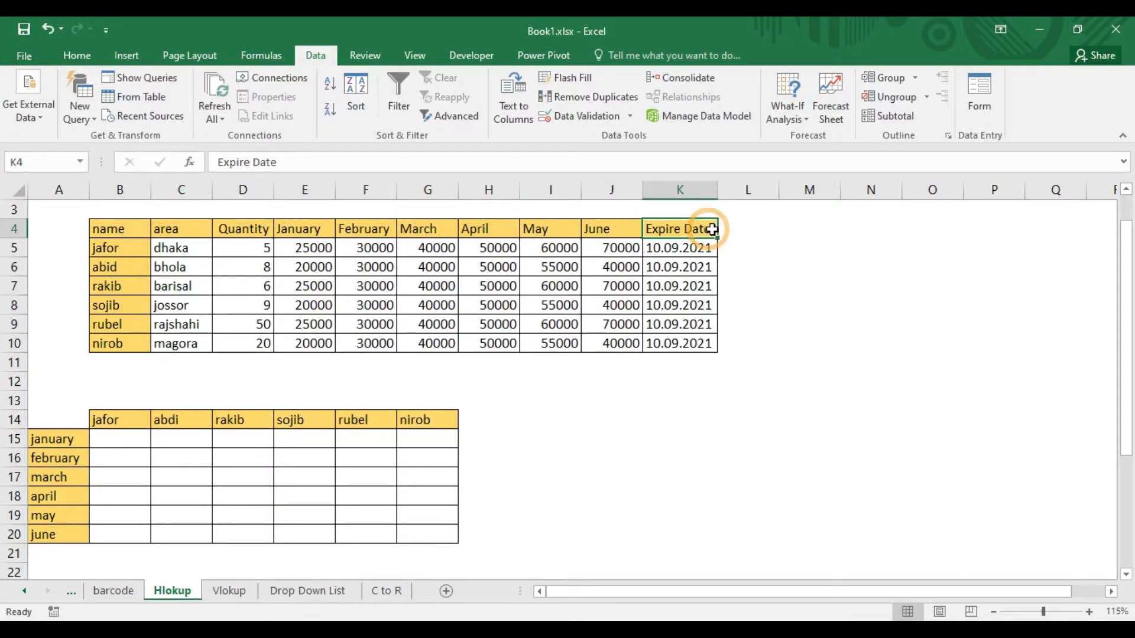
pyautogui.click(113, 418)
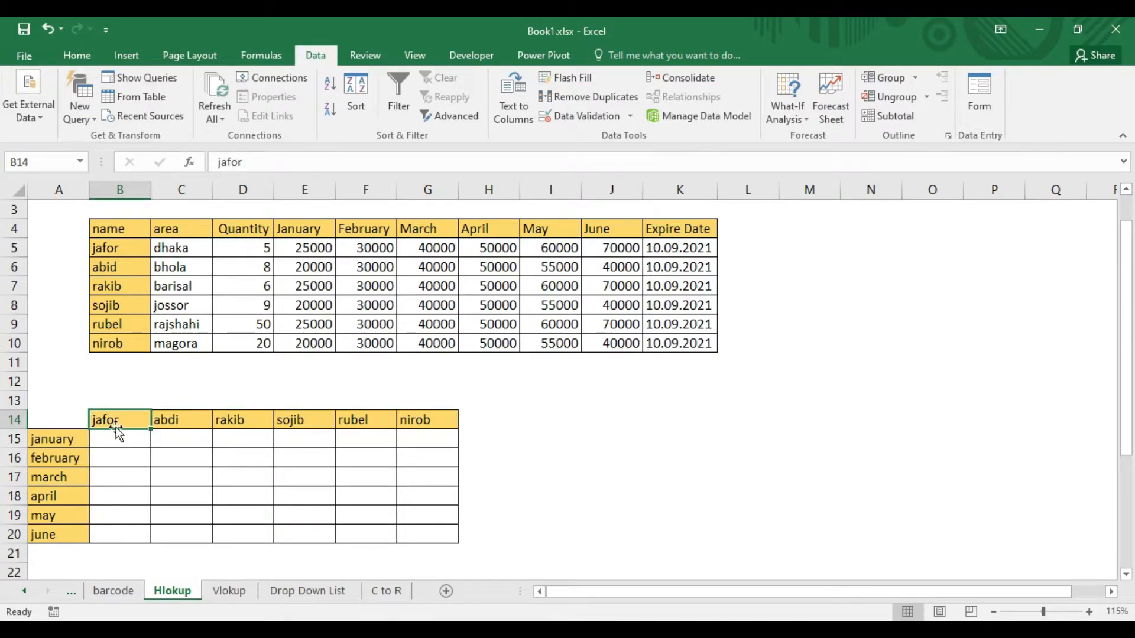
pyautogui.moveTo(118, 247); pyautogui.dragTo(116, 346)
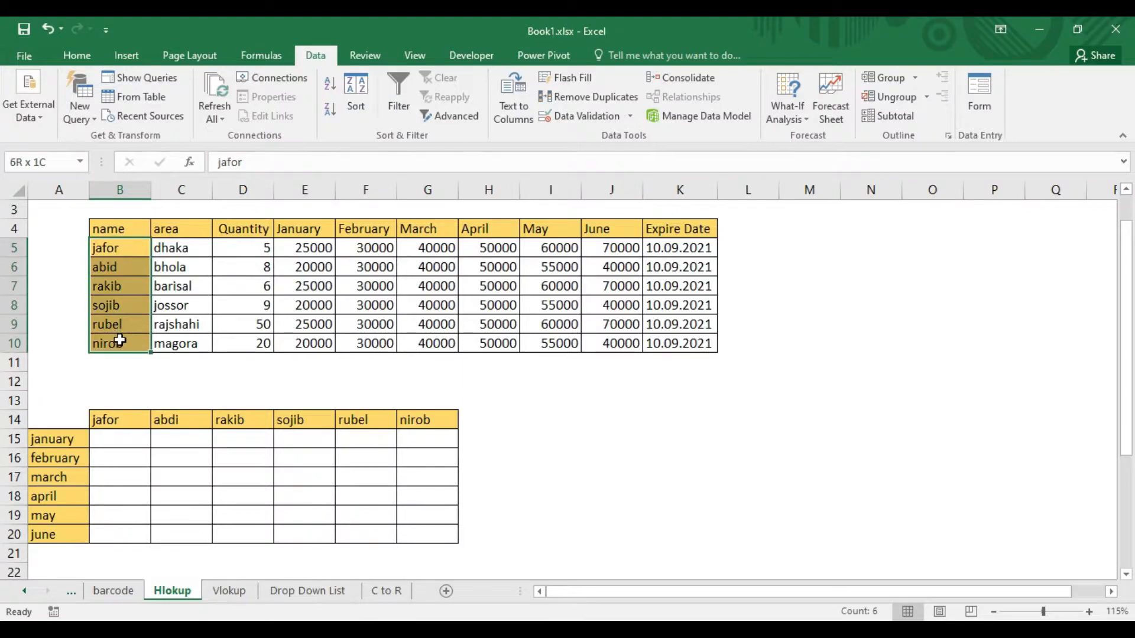
pyautogui.moveTo(119, 421); pyautogui.dragTo(416, 423)
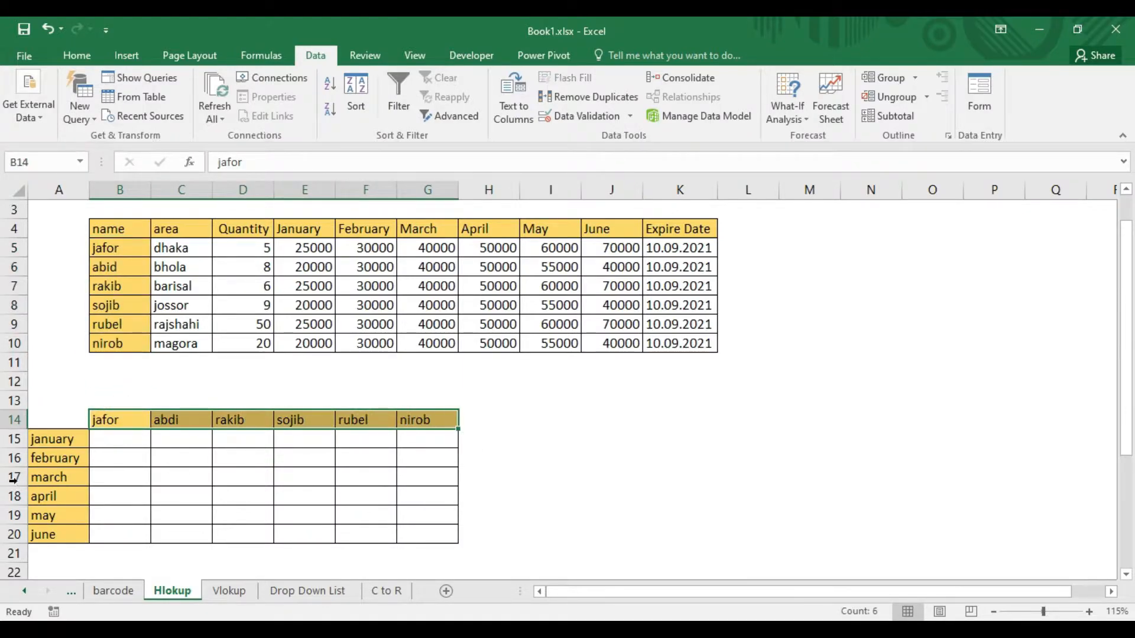
pyautogui.moveTo(313, 229); pyautogui.dragTo(610, 229)
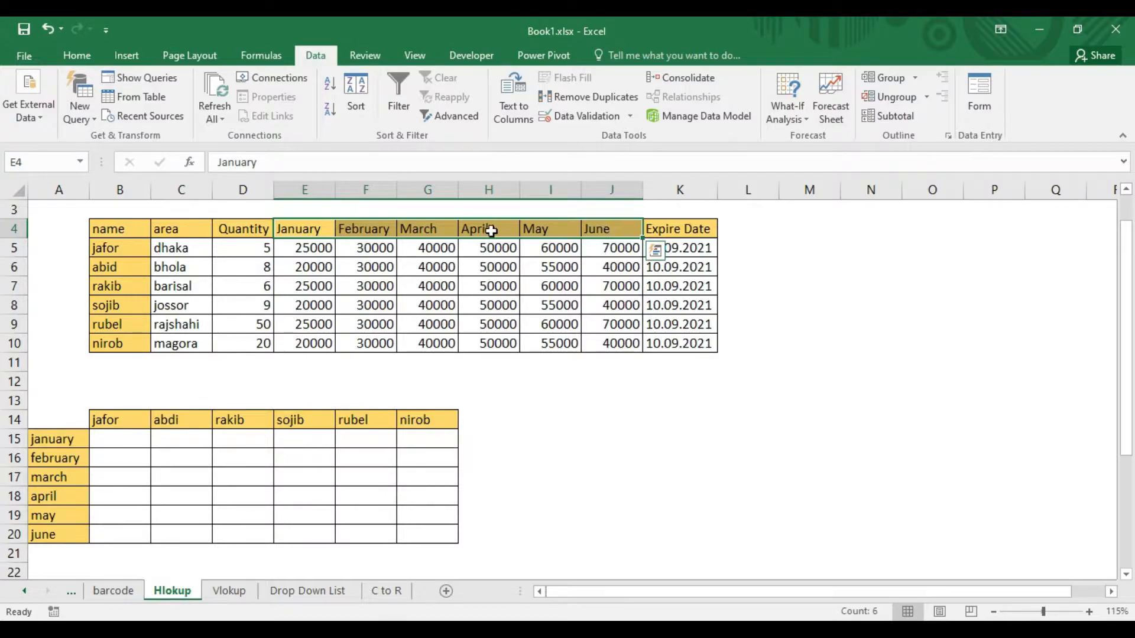
pyautogui.moveTo(45, 436); pyautogui.dragTo(52, 535)
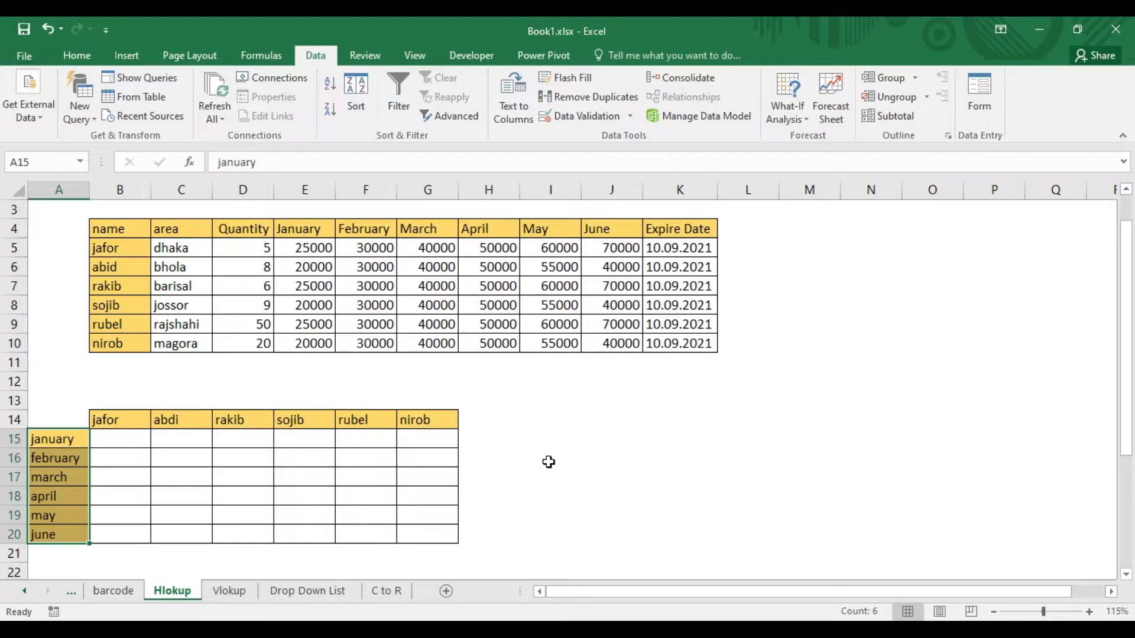
pyautogui.click(115, 418)
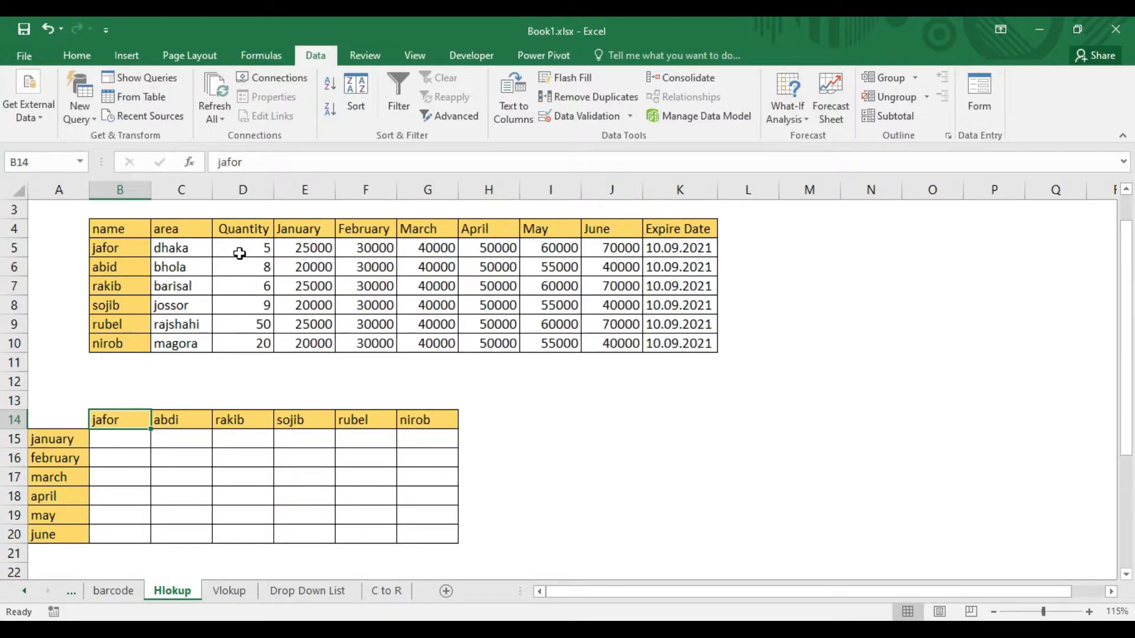
pyautogui.moveTo(102, 441); pyautogui.dragTo(106, 535)
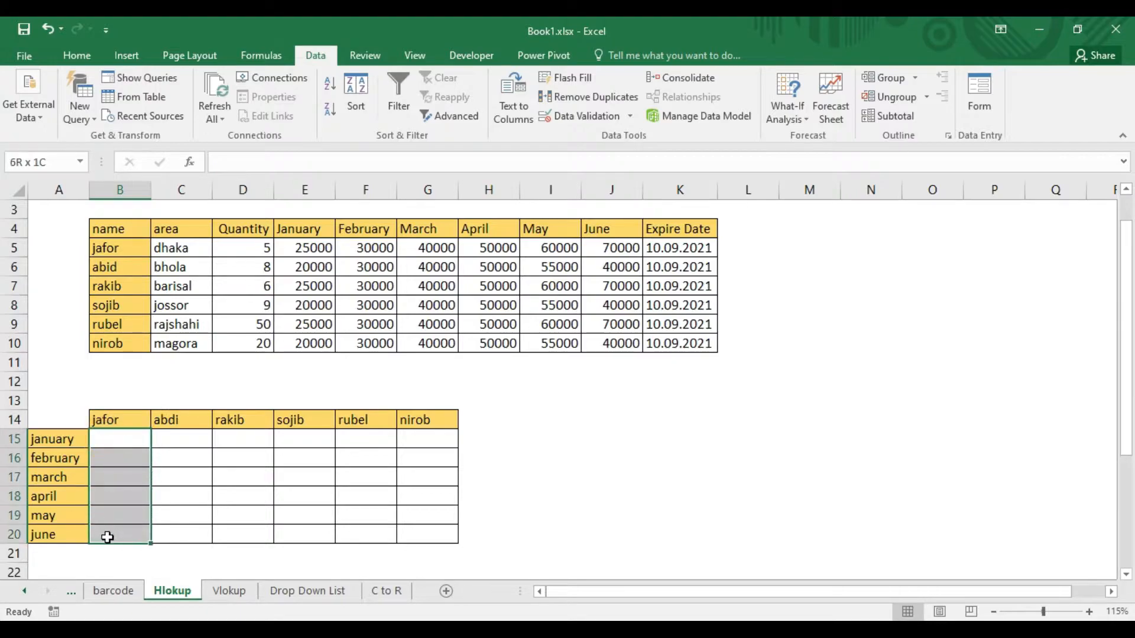
# Begin an HLOOKUP formula in B15 with A15 as the lookup value and B4:K10 as the table array.
pyautogui.click(118, 440)
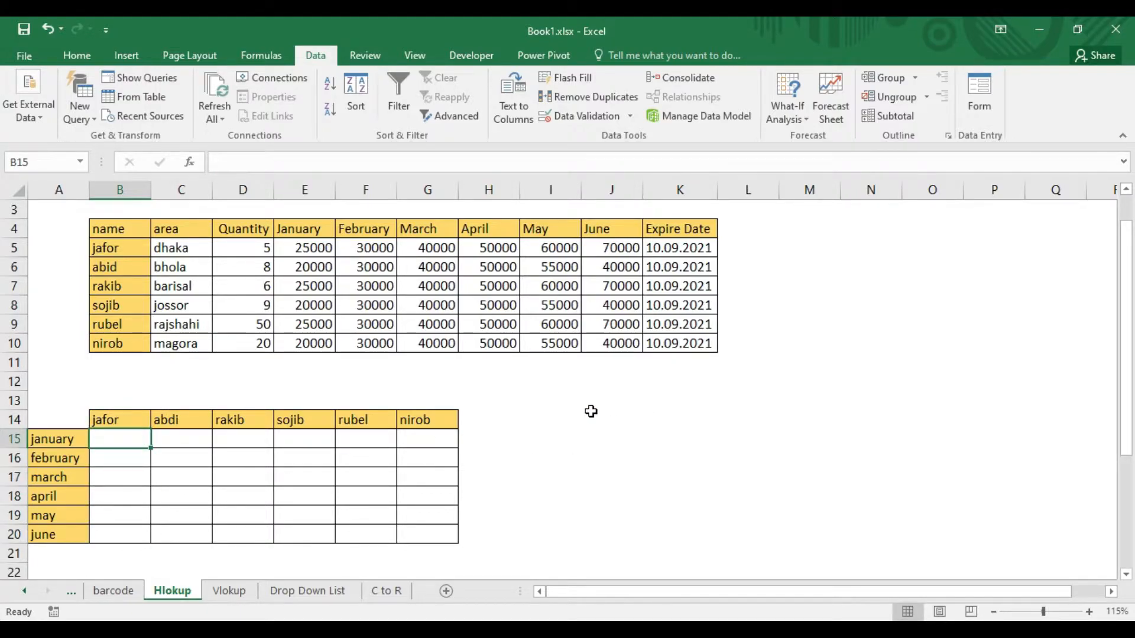
pyautogui.write('=')
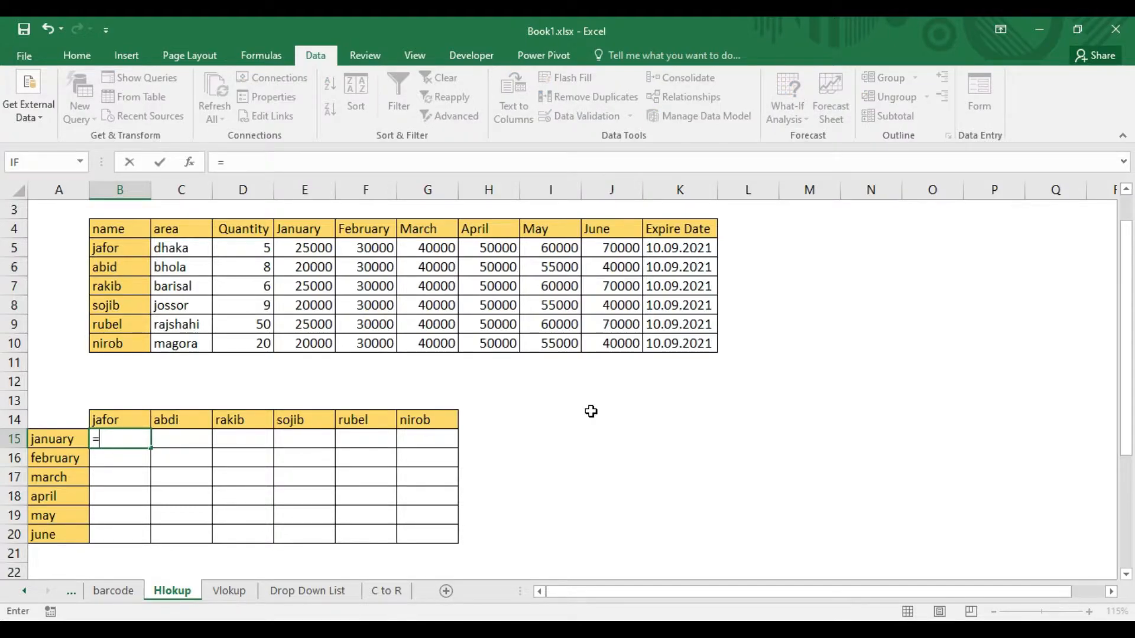
pyautogui.write('hl')
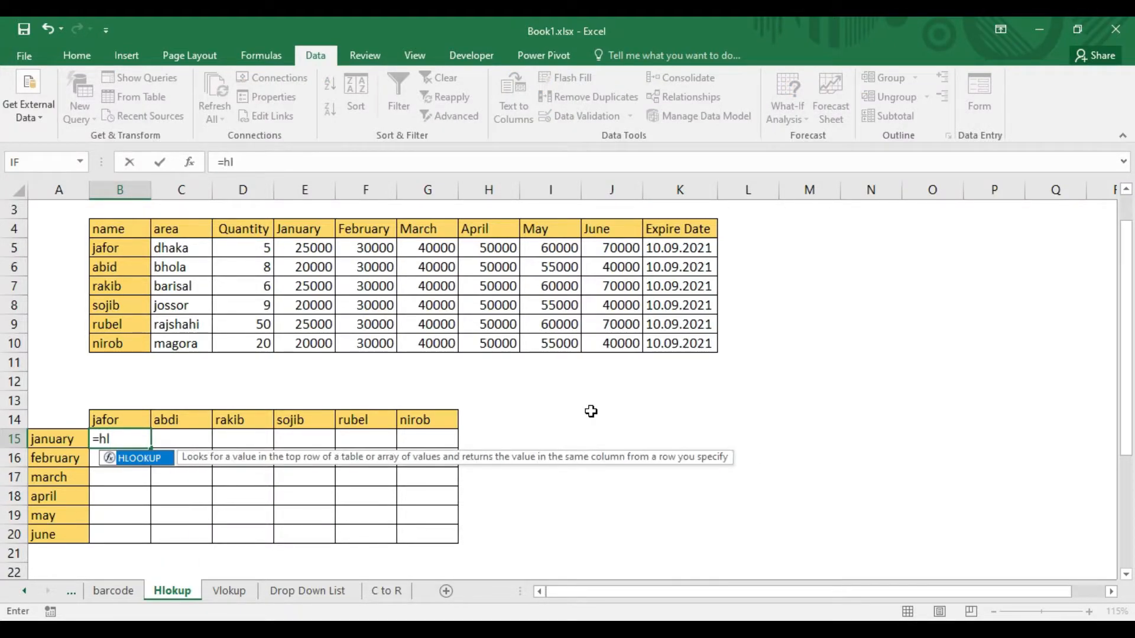
pyautogui.press('Tab')
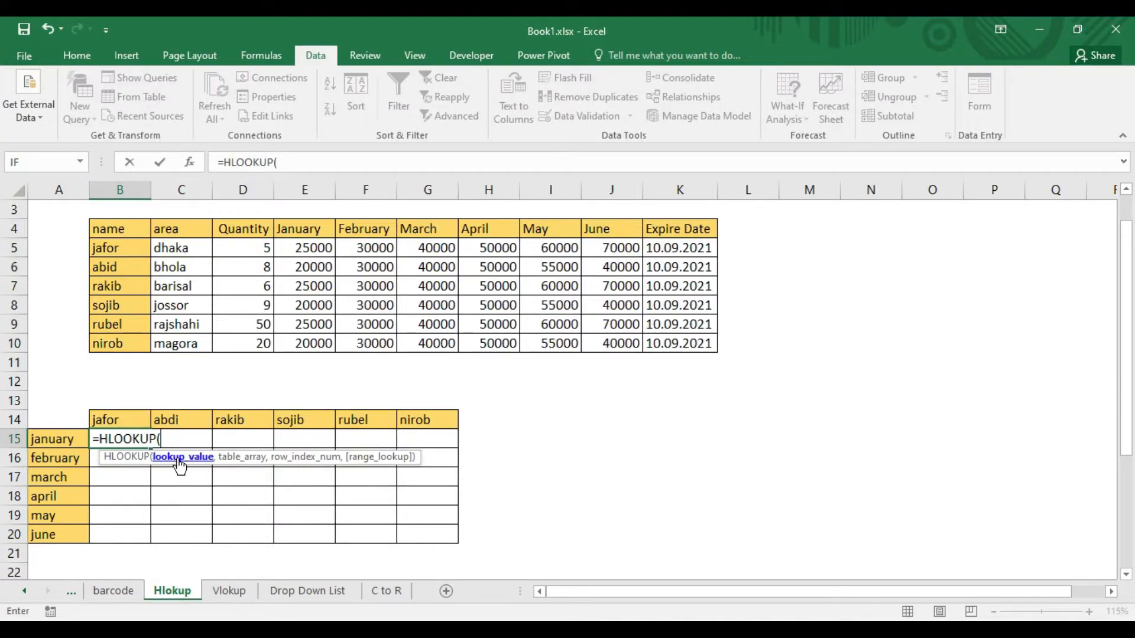
pyautogui.click(61, 443)
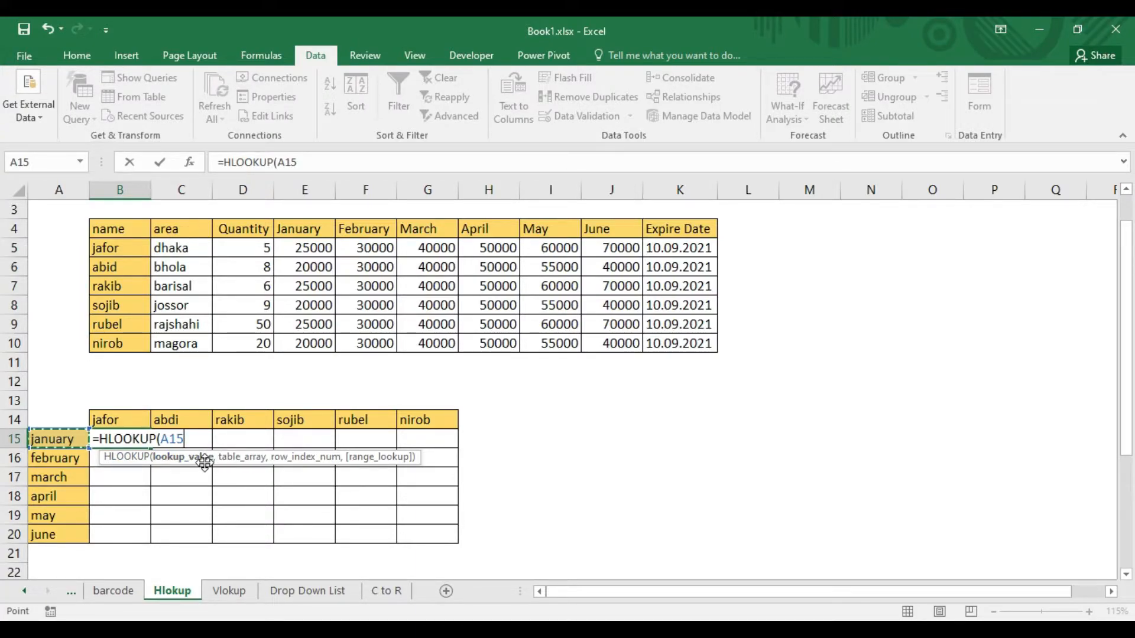
pyautogui.write(',')
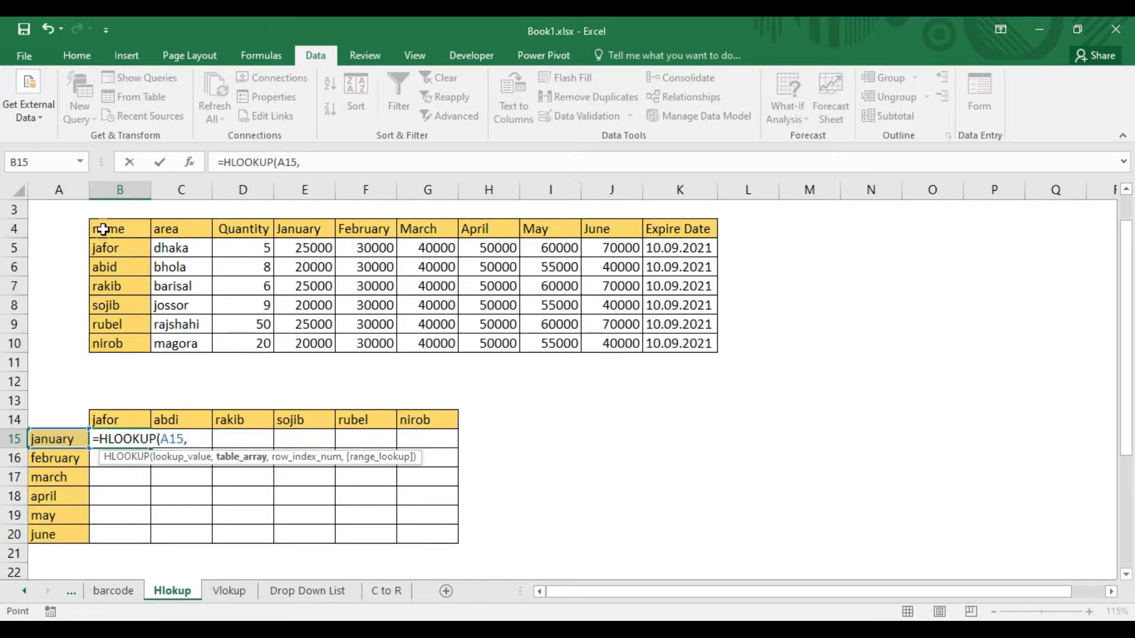
pyautogui.moveTo(101, 228); pyautogui.dragTo(697, 342)
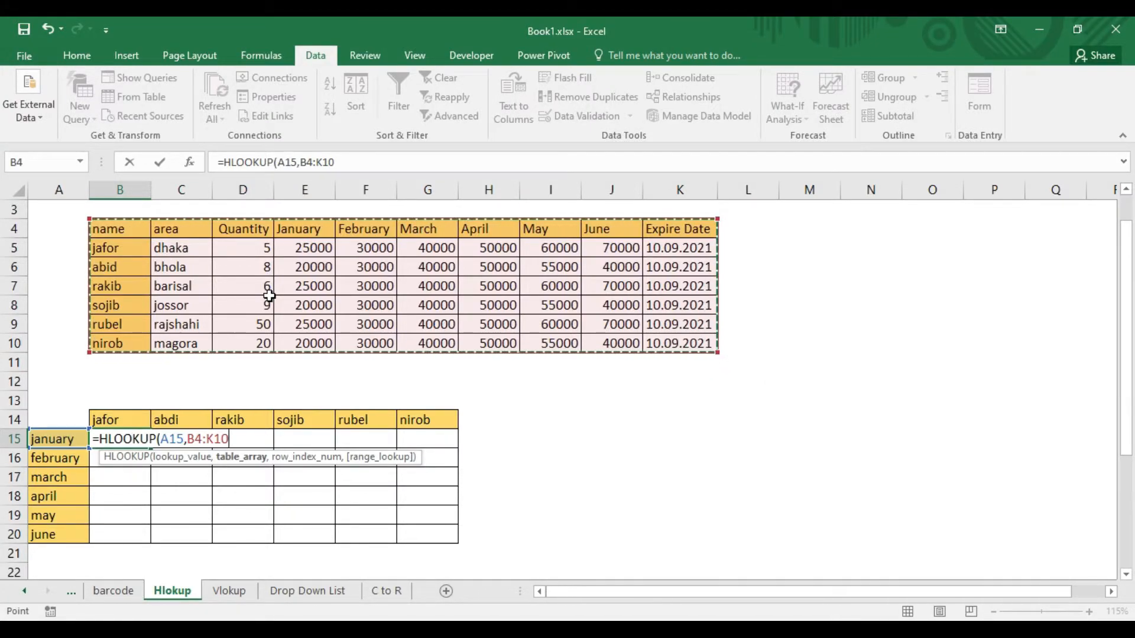
pyautogui.write(',')
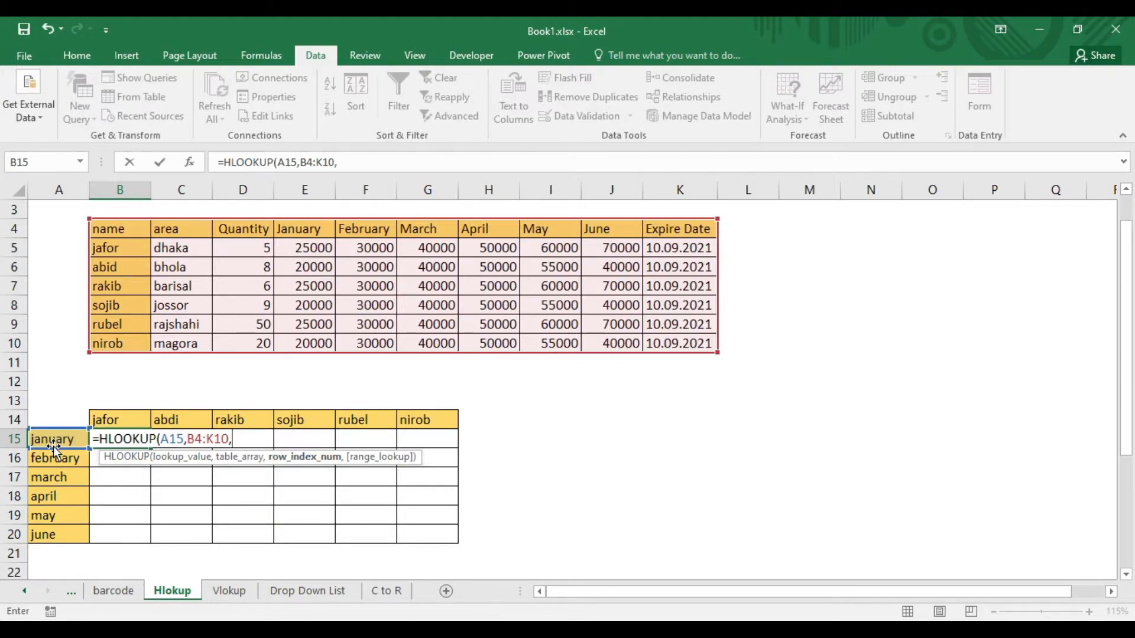
# Complete the B15 formula with row index 2 and range lookup 0 for an exact match.
pyautogui.scroll(1, 298, 242)
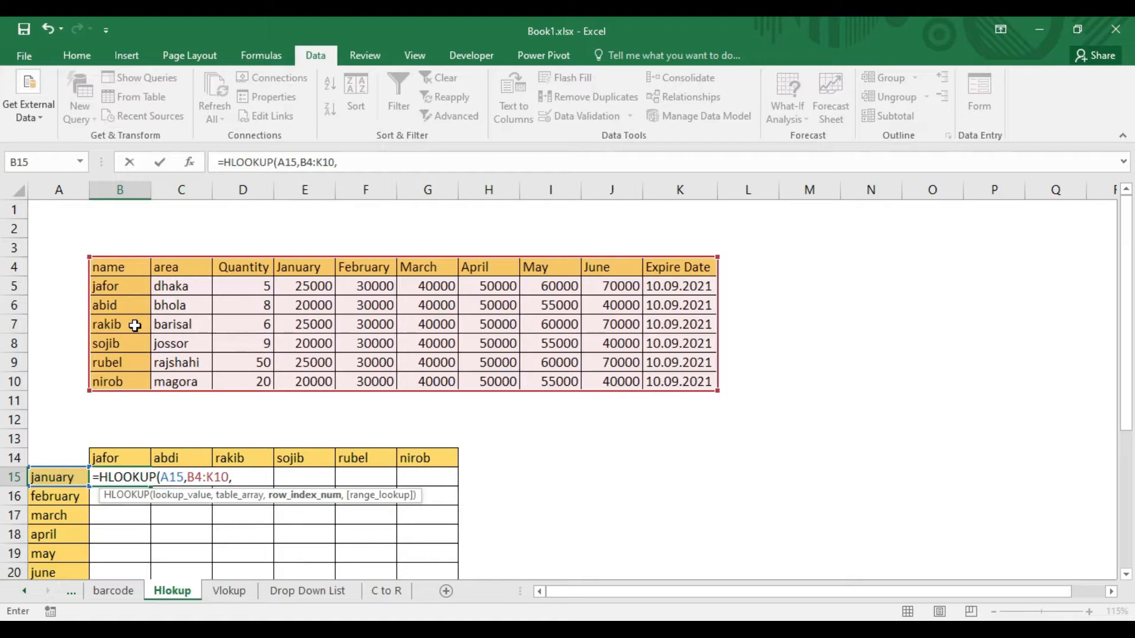
pyautogui.write('2,0')
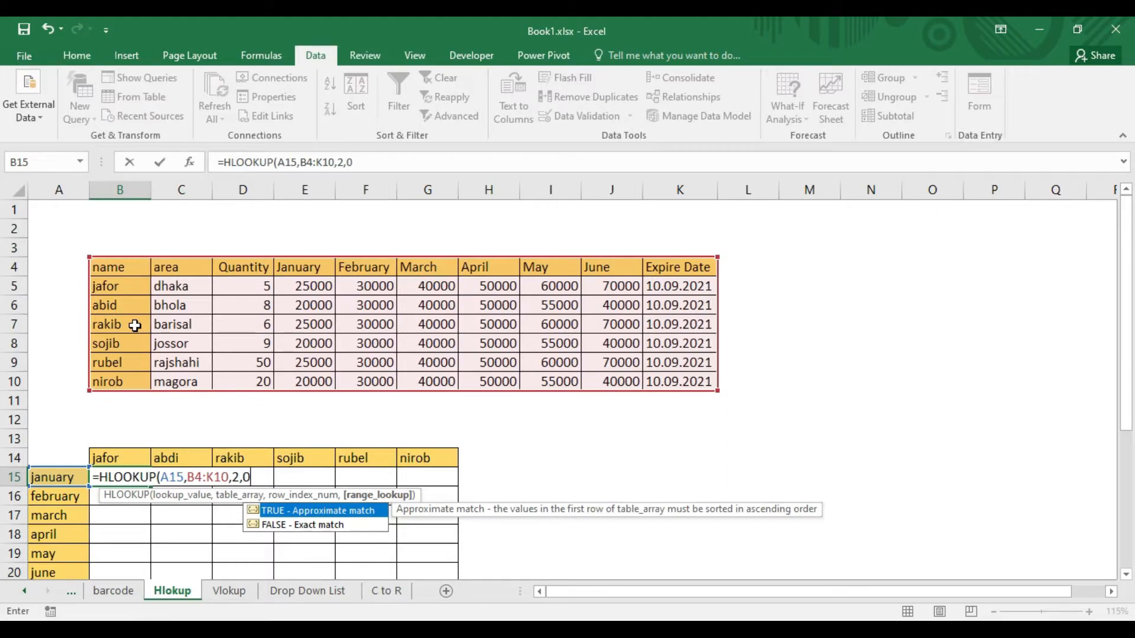
pyautogui.write(')')
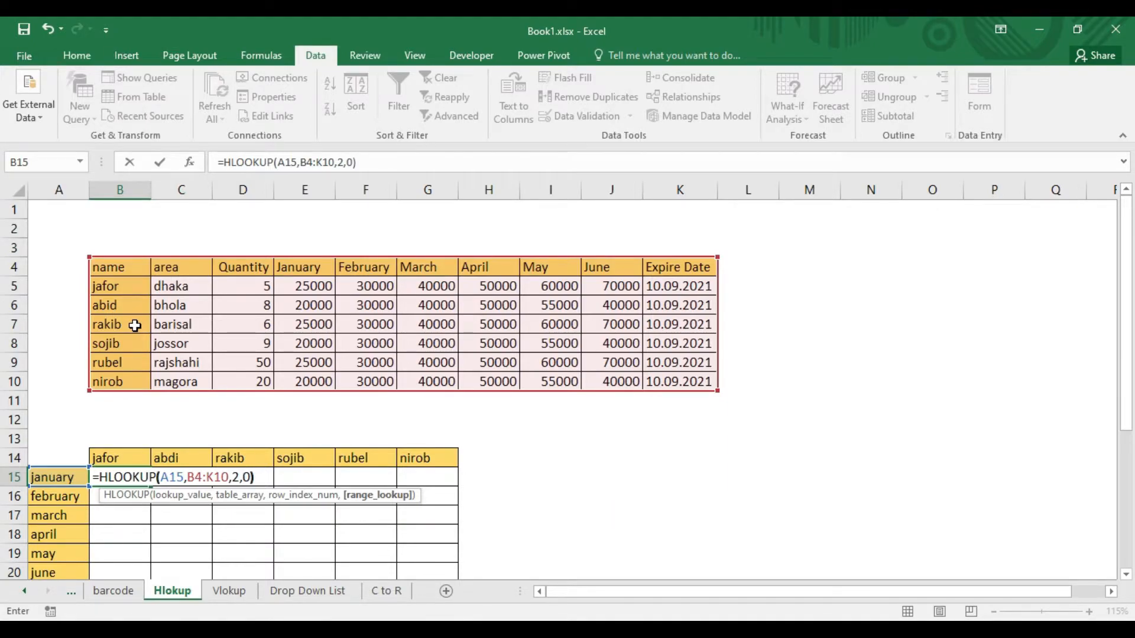
pyautogui.press('Return')
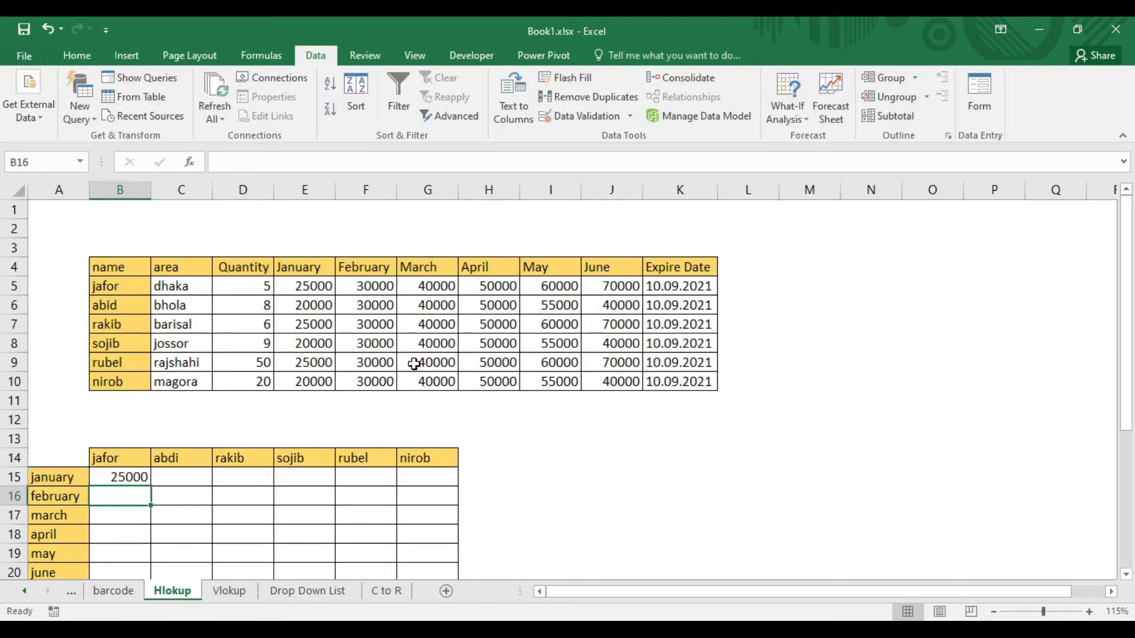
# Check the B15 result against the January value of the first person in the source table.
pyautogui.scroll(-1, 438, 354)
pyautogui.click(117, 421)
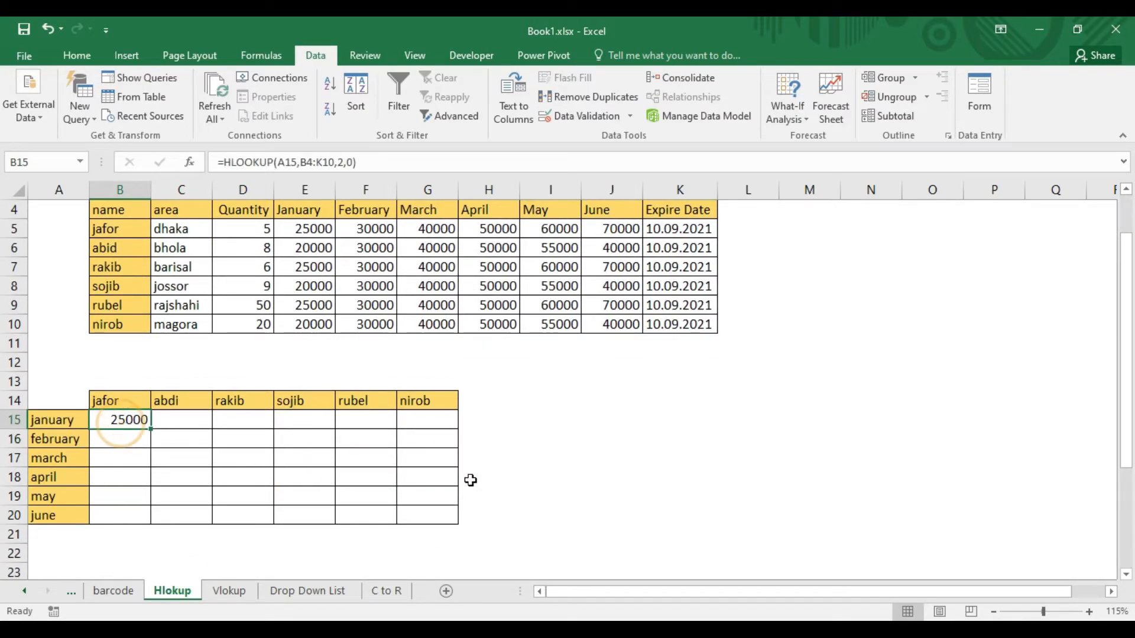
pyautogui.scroll(1, 304, 357)
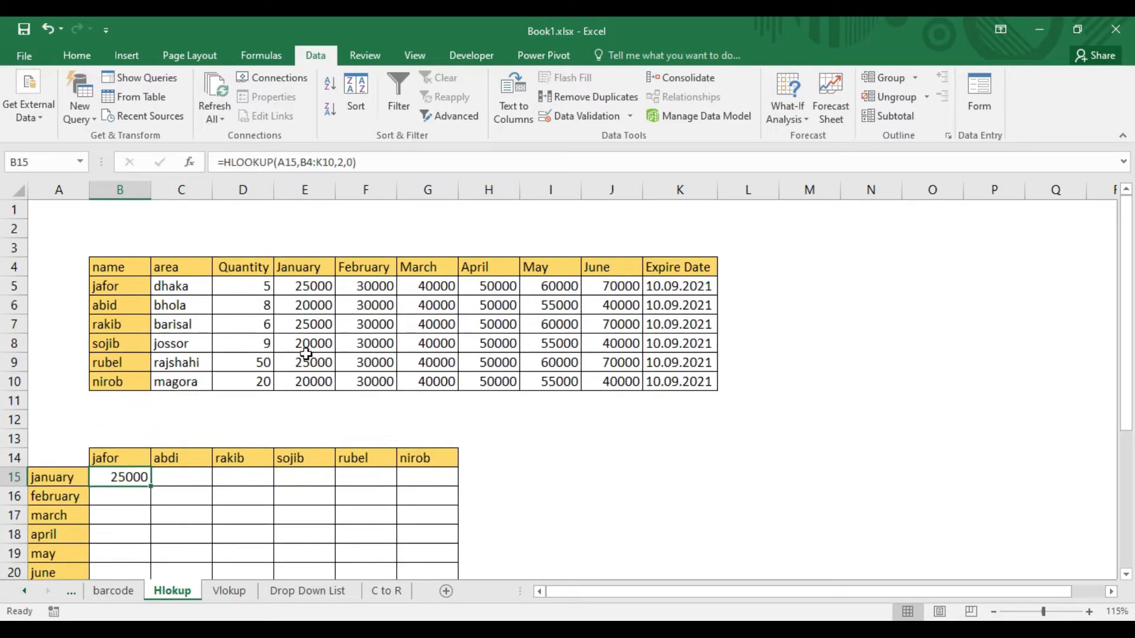
pyautogui.click(103, 457)
pyautogui.click(118, 286)
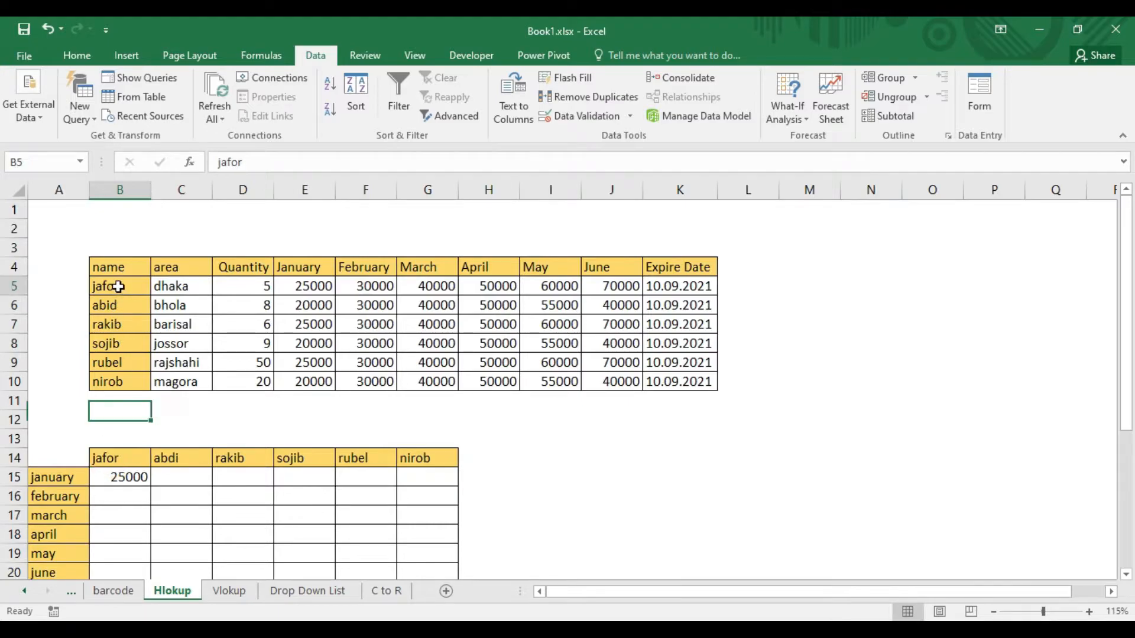
pyautogui.moveTo(118, 286); pyautogui.dragTo(325, 286)
pyautogui.click(326, 286)
pyautogui.click(135, 485)
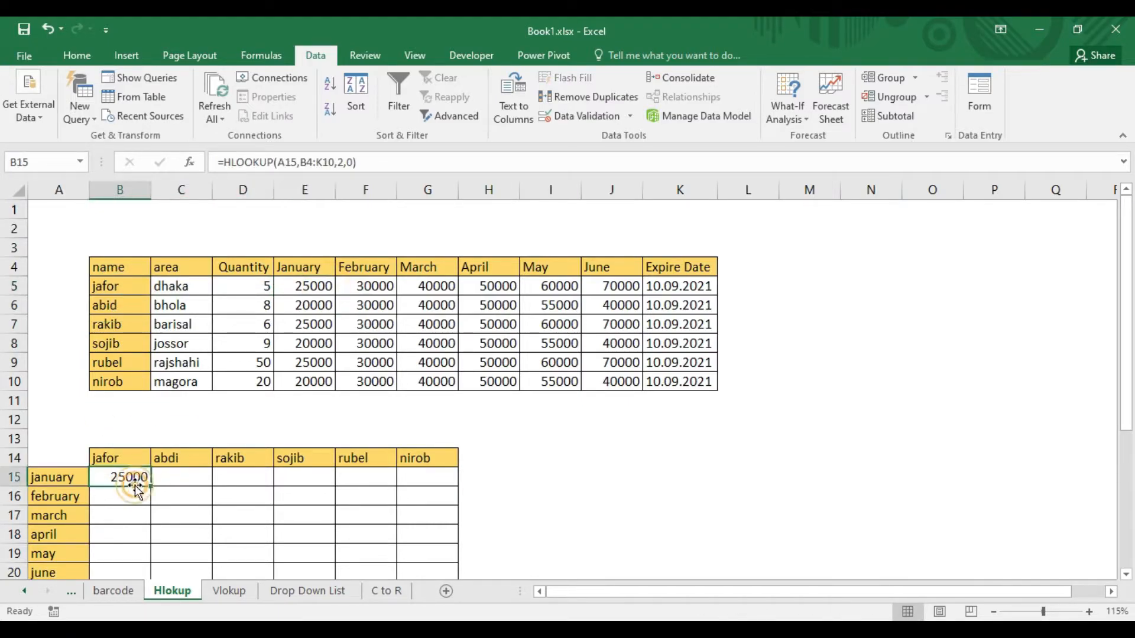
# Try to fill the B15 formula down through B20, and clear the copied cells below B15.
pyautogui.scroll(-1, 218, 482)
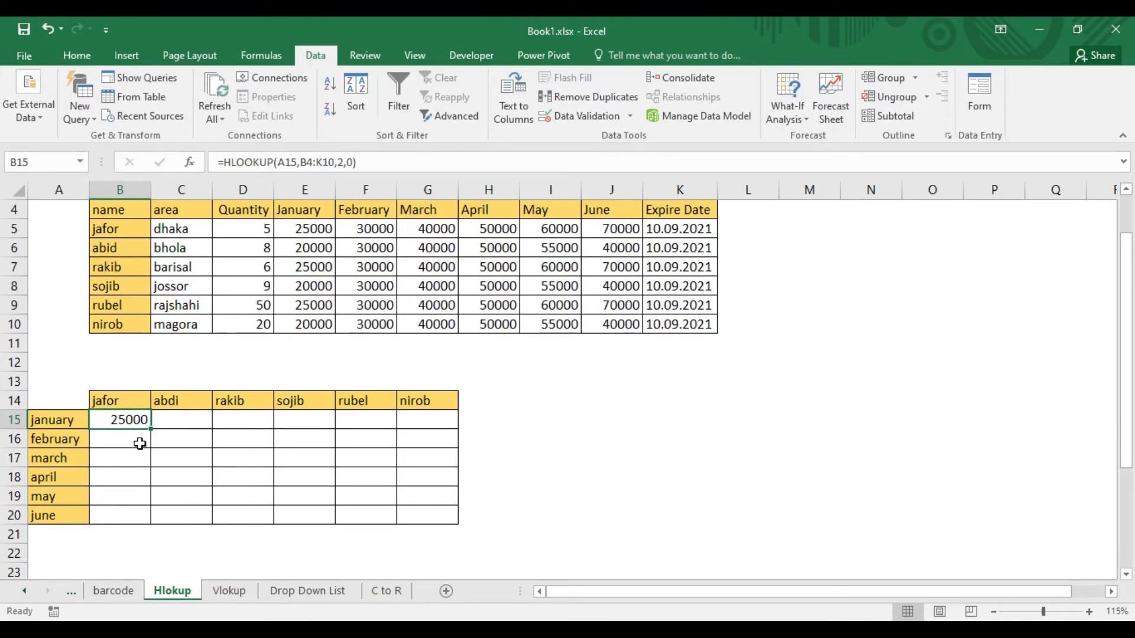
pyautogui.moveTo(151, 429); pyautogui.dragTo(152, 525)
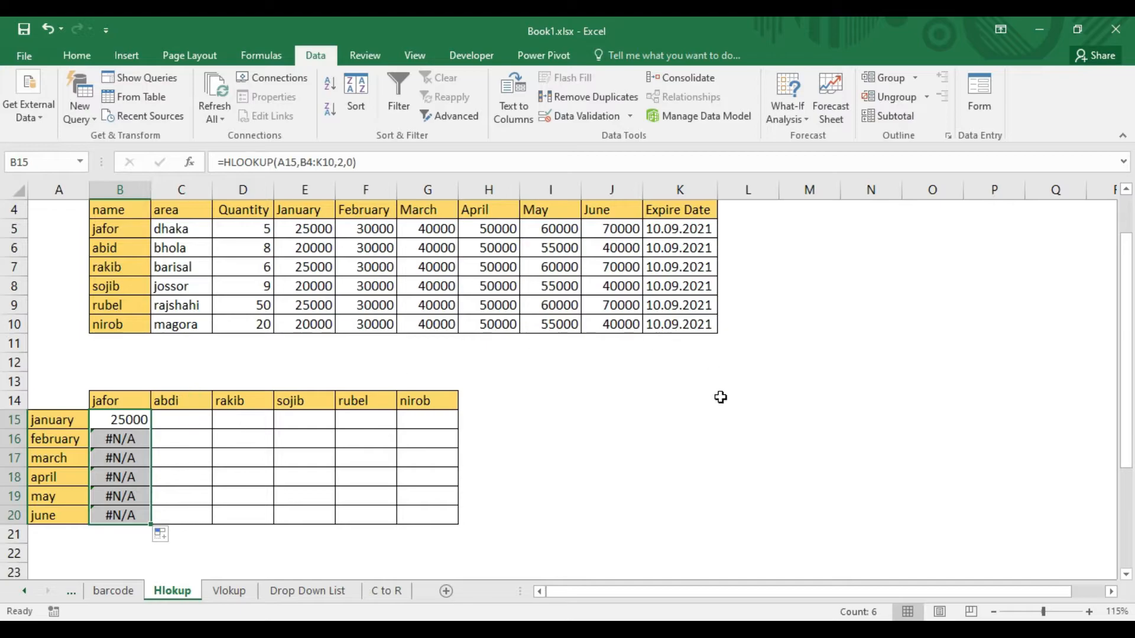
pyautogui.scroll(1, 720, 397)
pyautogui.scroll(-1, 722, 402)
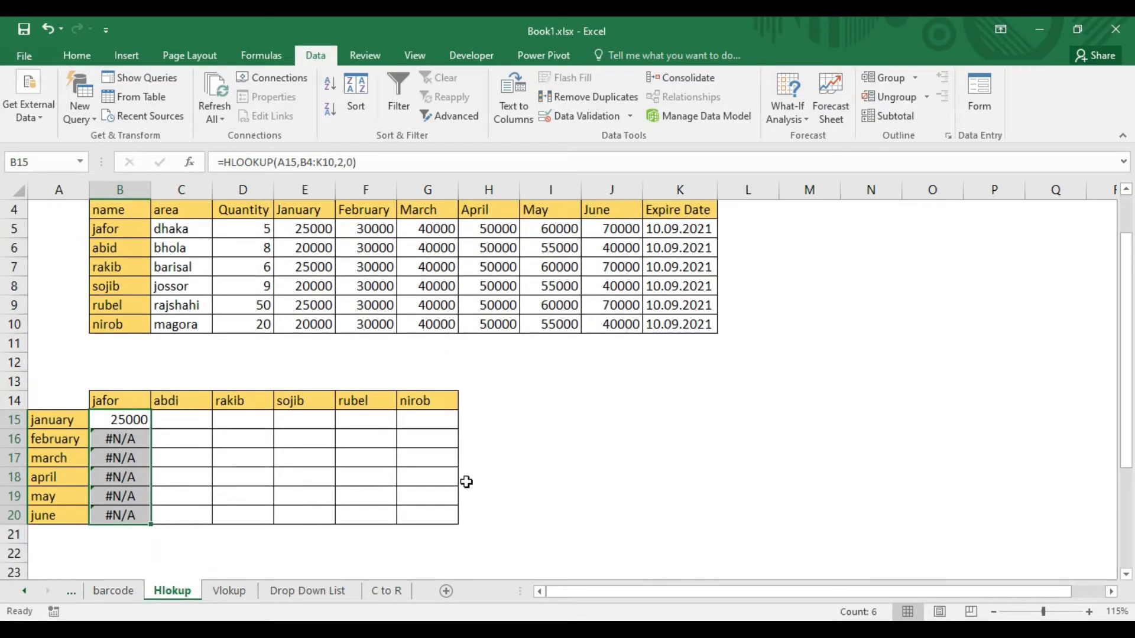
pyautogui.click(134, 495)
pyautogui.moveTo(123, 526); pyautogui.dragTo(123, 438)
pyautogui.press('Delete')
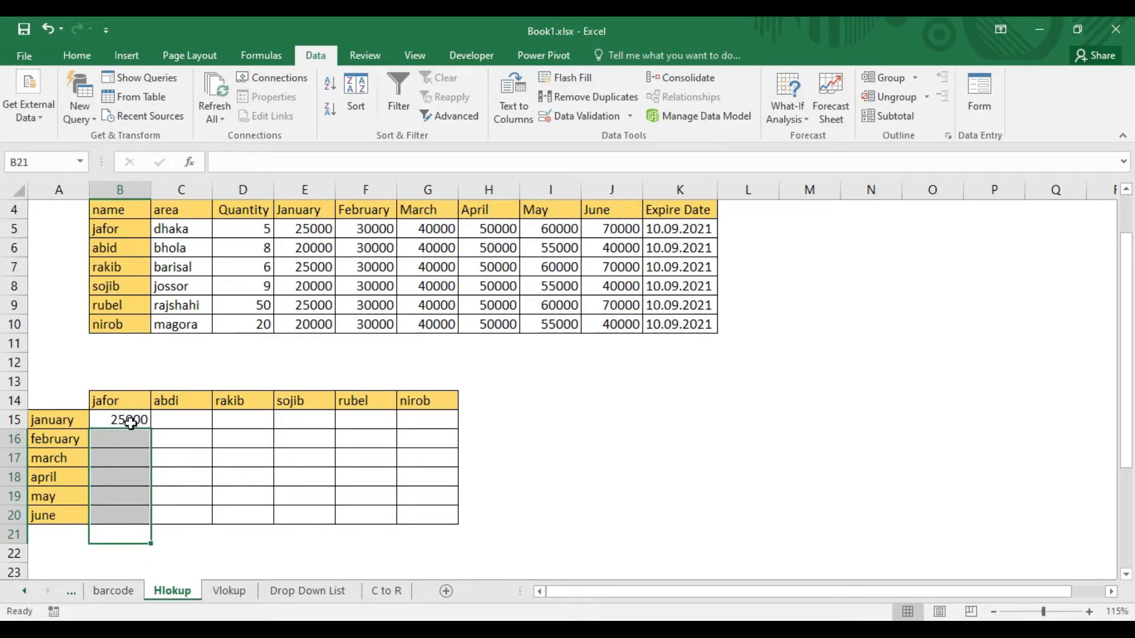
# Make the start of the table range in B15's HLOOKUP formula absolute, so the range is $B$4:K10.
pyautogui.click(130, 422)
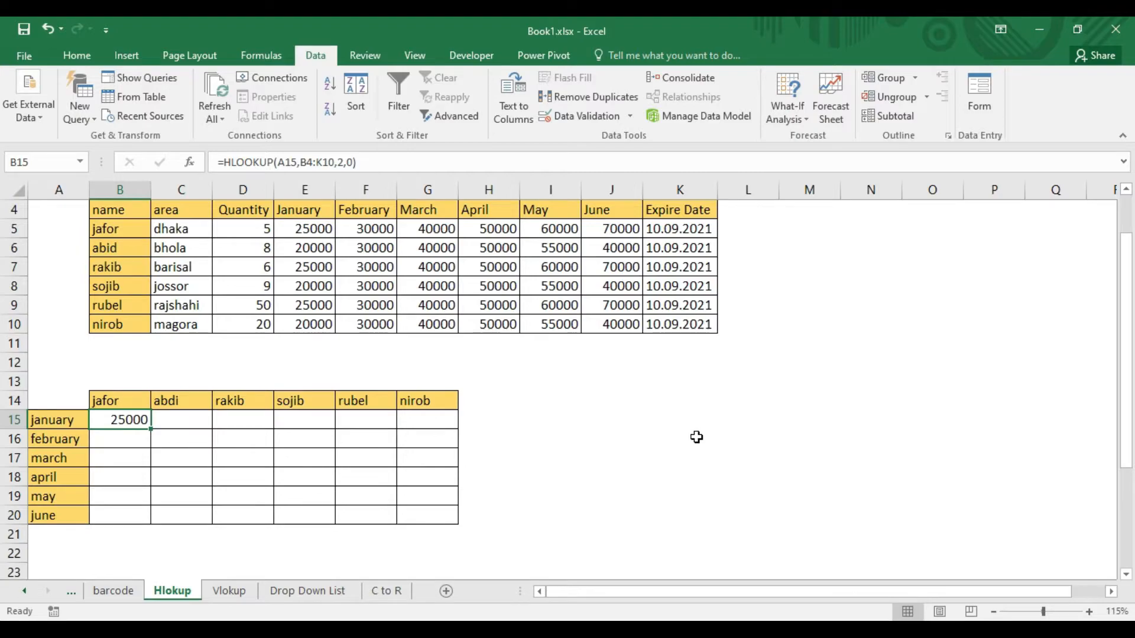
pyautogui.scroll(1, 704, 455)
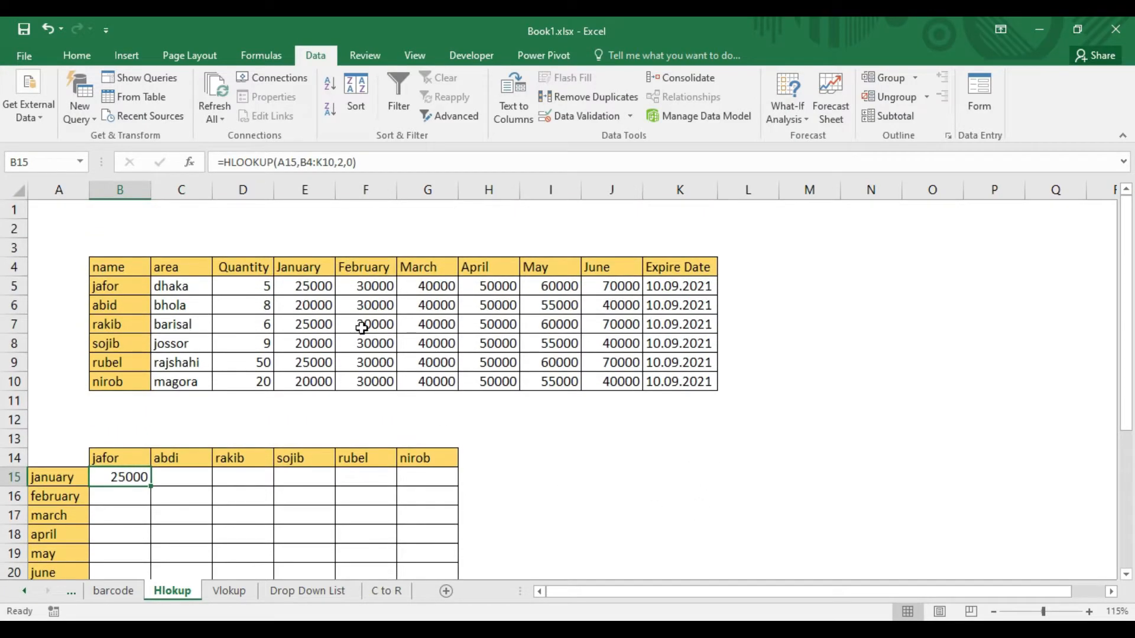
pyautogui.click(317, 163)
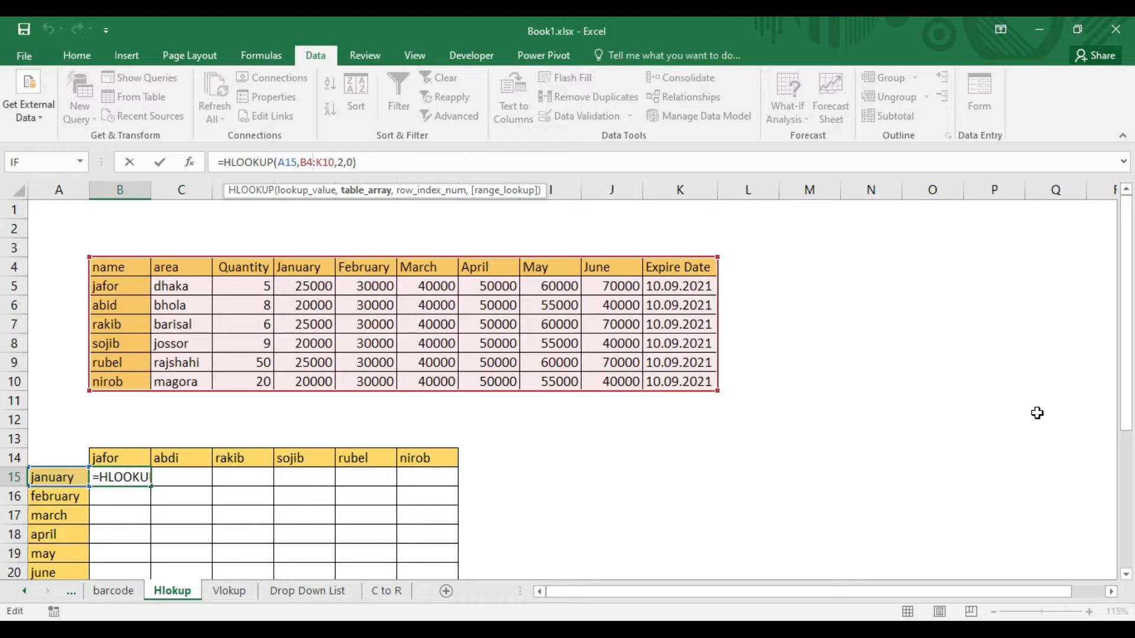
pyautogui.press('F4')
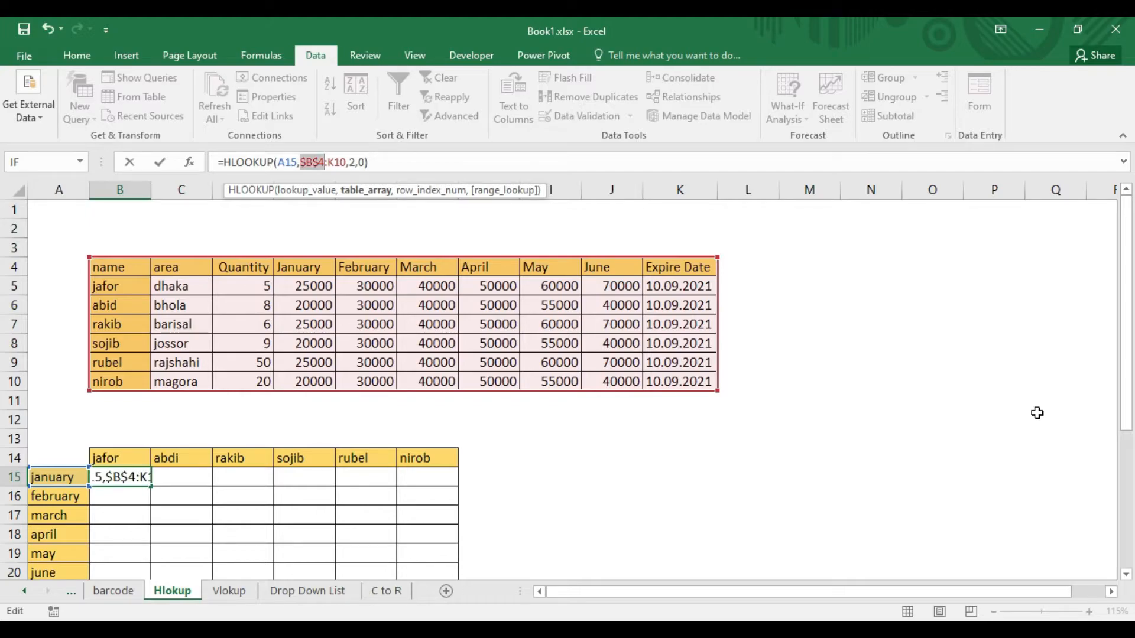
pyautogui.press('Return')
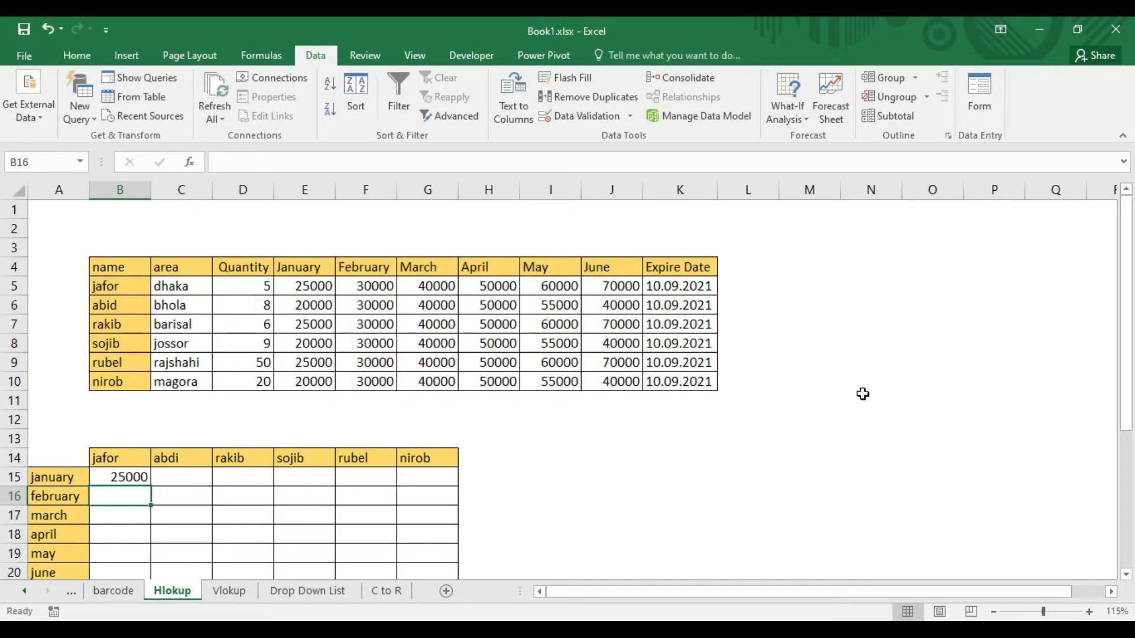
# Fill the corrected HLOOKUP formula from B15 down through the June row in B20.
pyautogui.click(140, 477)
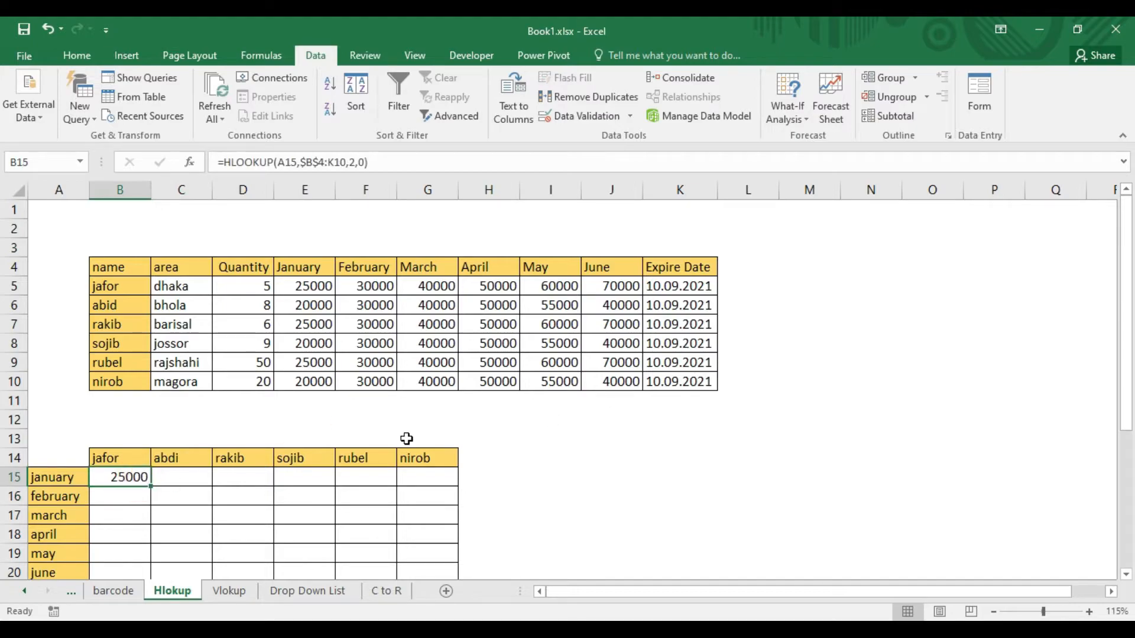
pyautogui.scroll(-1, 408, 498)
pyautogui.moveTo(150, 429); pyautogui.dragTo(151, 519)
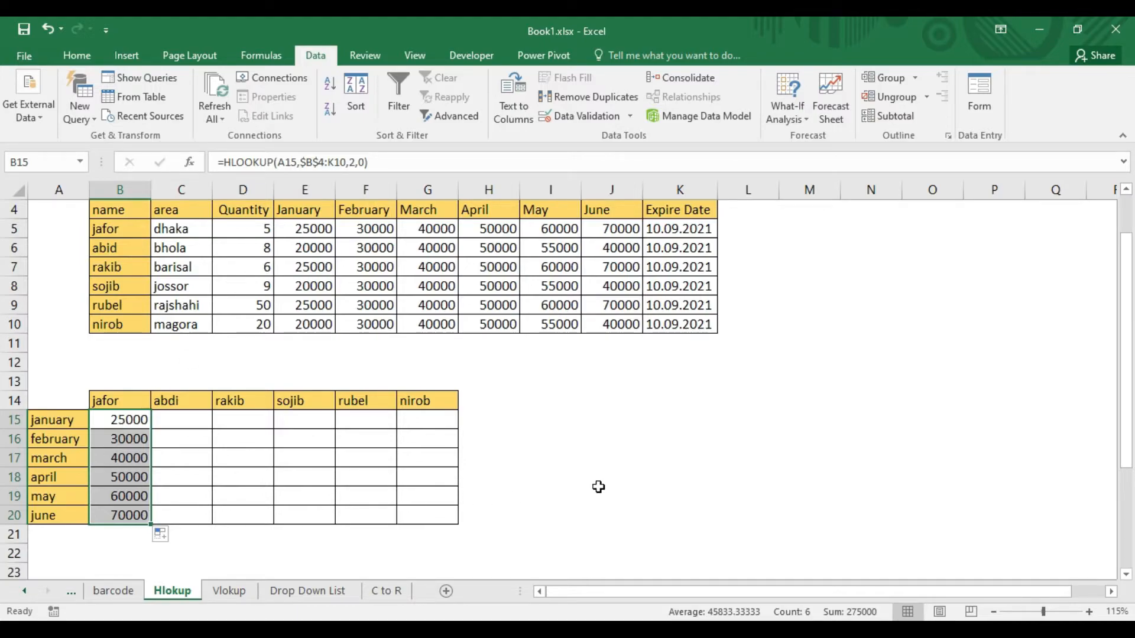
pyautogui.scroll(1, 623, 494)
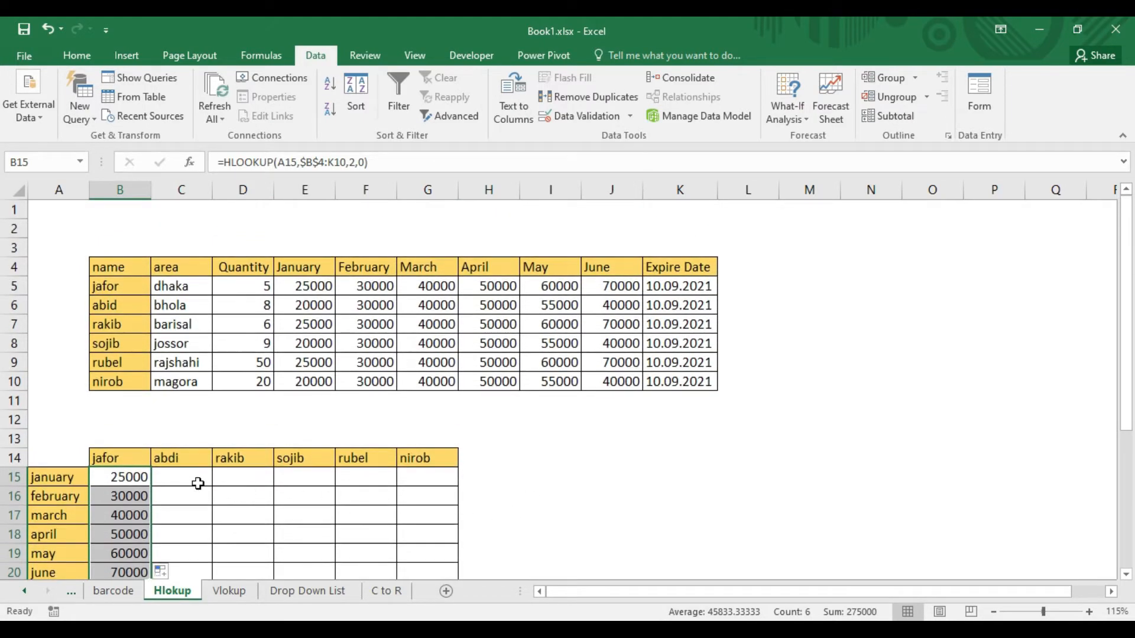
# Enter =HLOOKUP(A15,B4:K10,3,0) in C15 to look up the second person's January value.
pyautogui.click(182, 470)
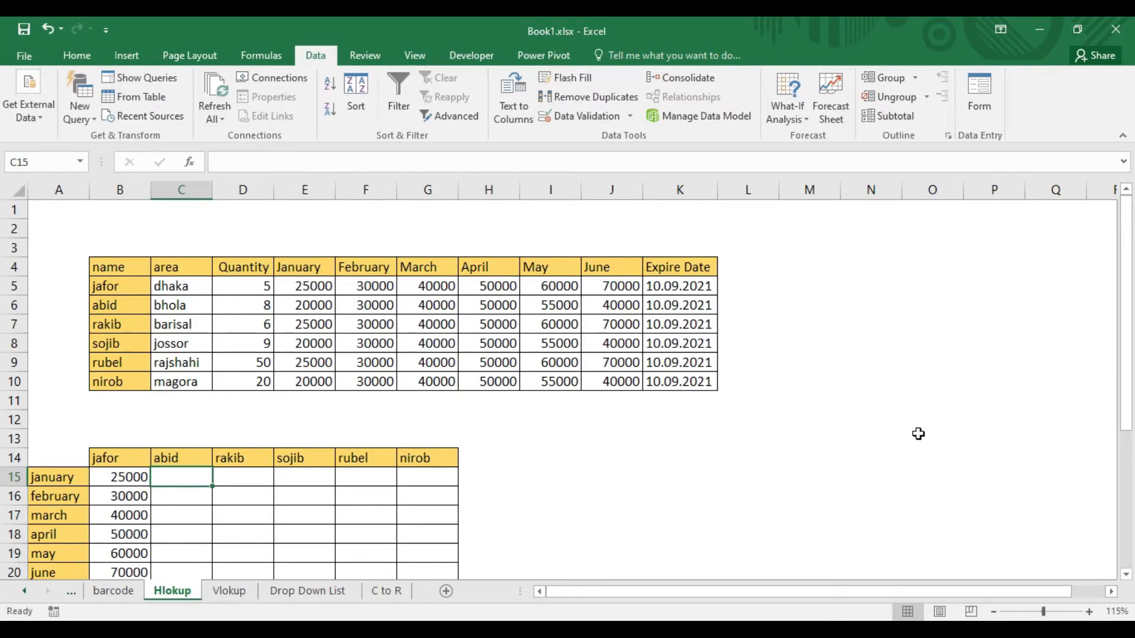
pyautogui.write('=h')
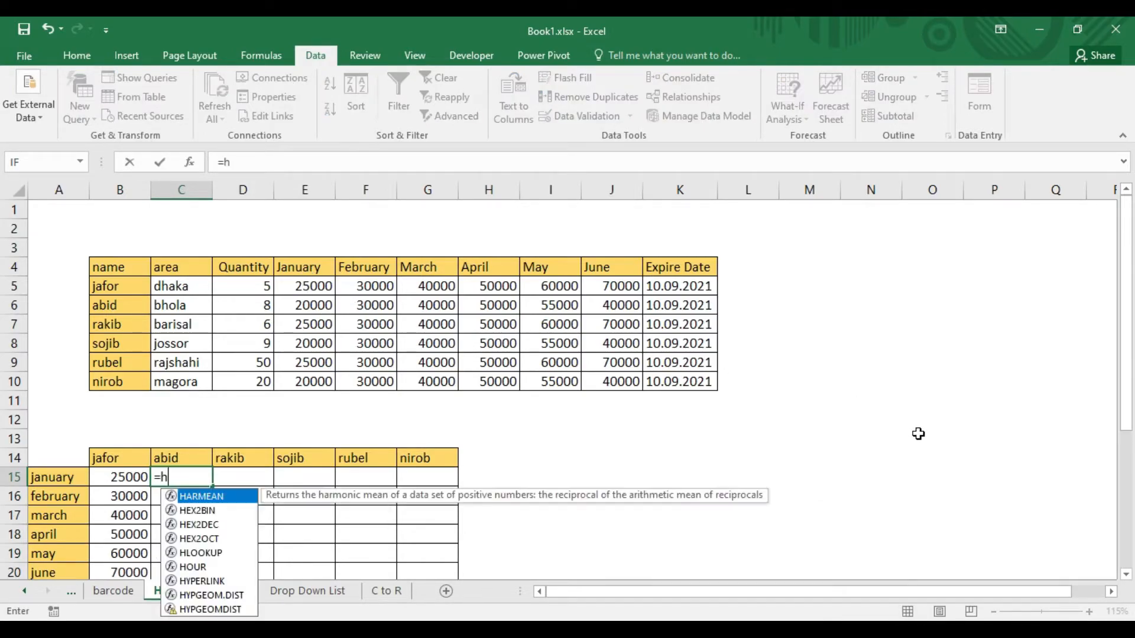
pyautogui.write('l')
pyautogui.press('Tab')
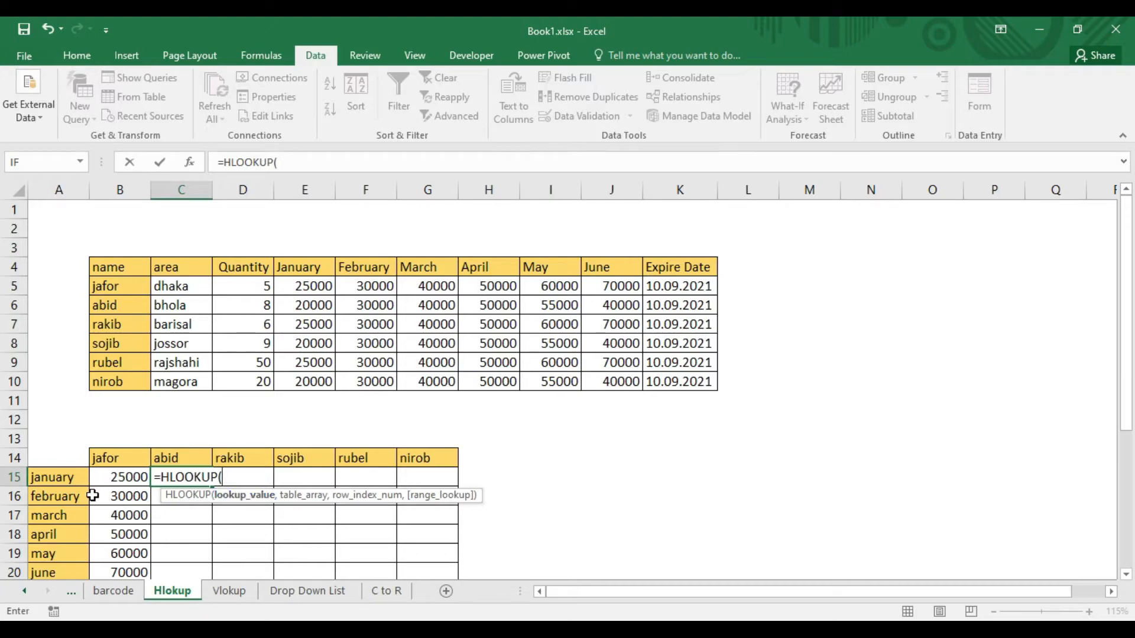
pyautogui.click(59, 476)
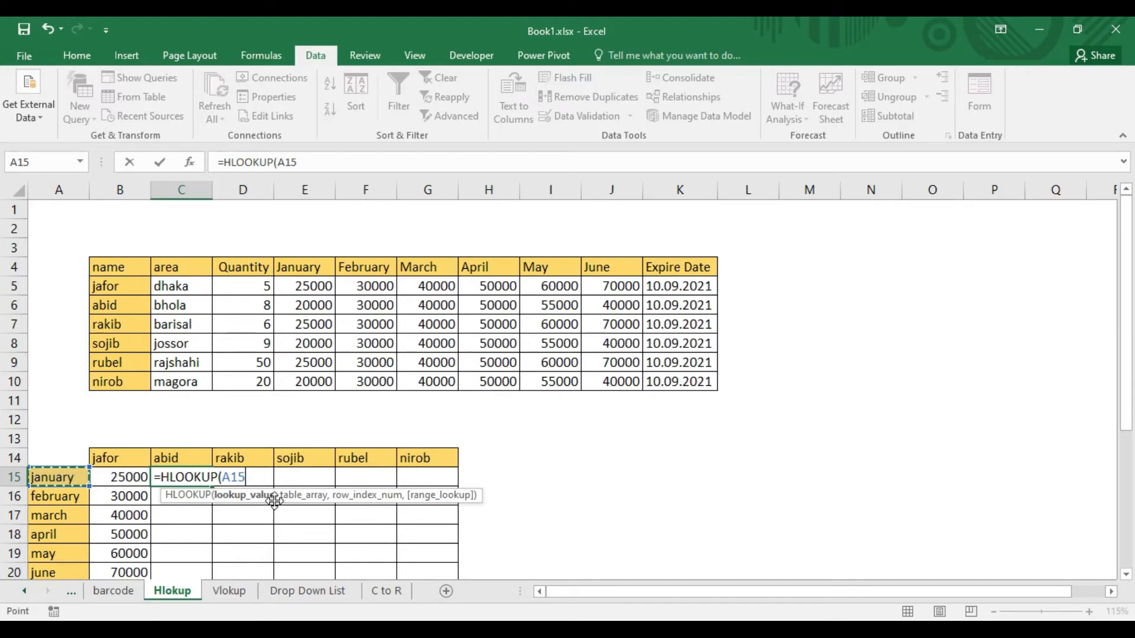
pyautogui.write(',')
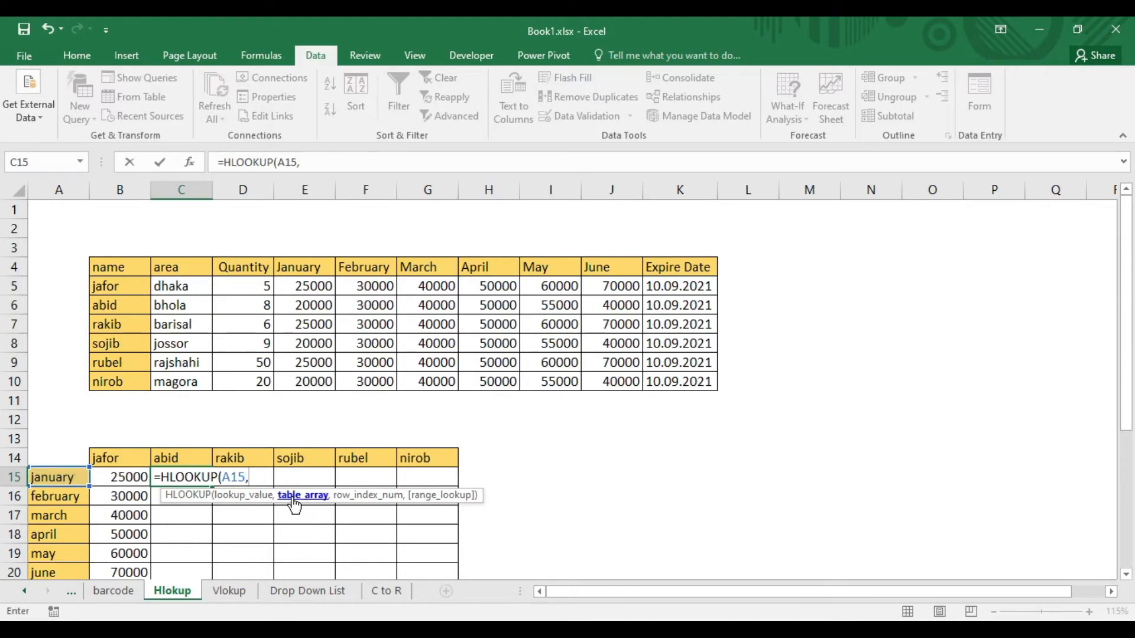
pyautogui.moveTo(101, 264); pyautogui.dragTo(690, 381)
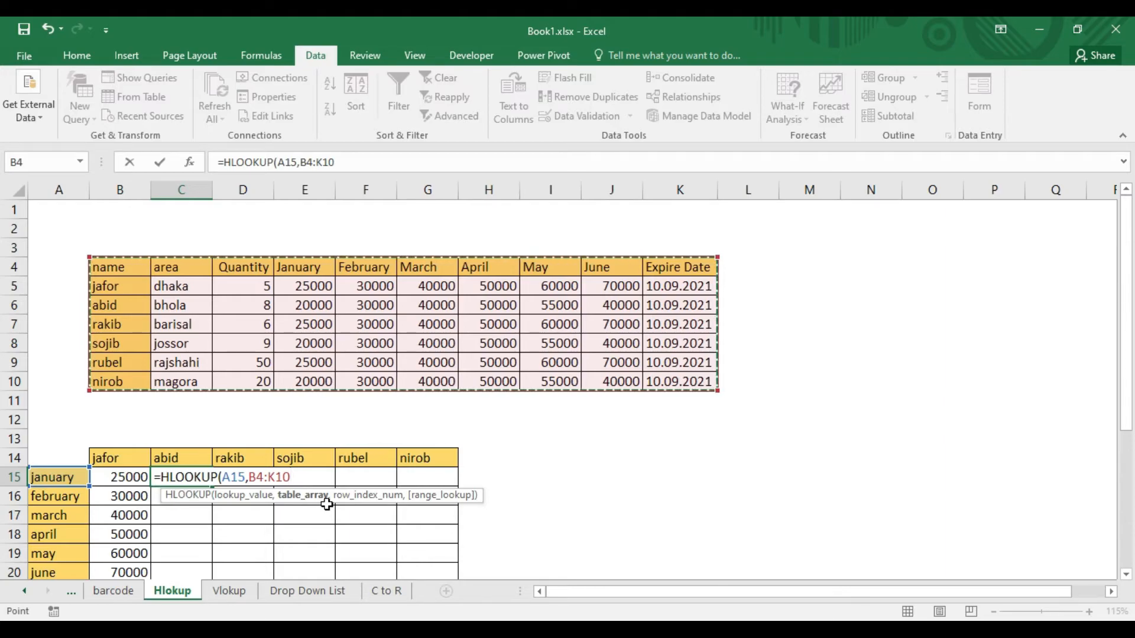
pyautogui.write(',3')
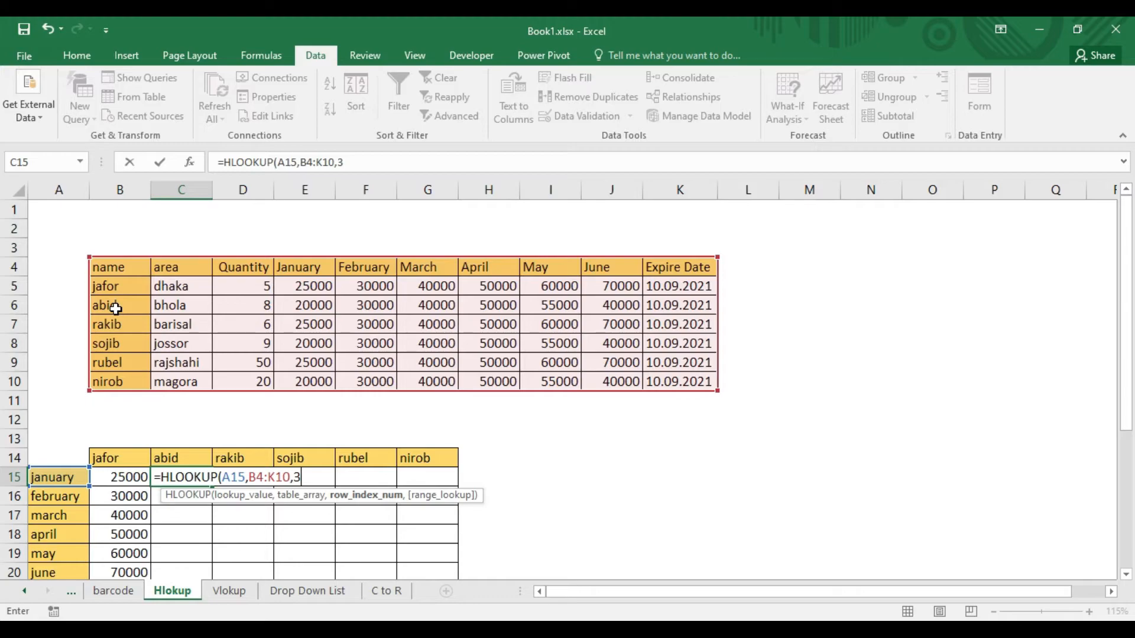
pyautogui.write(',')
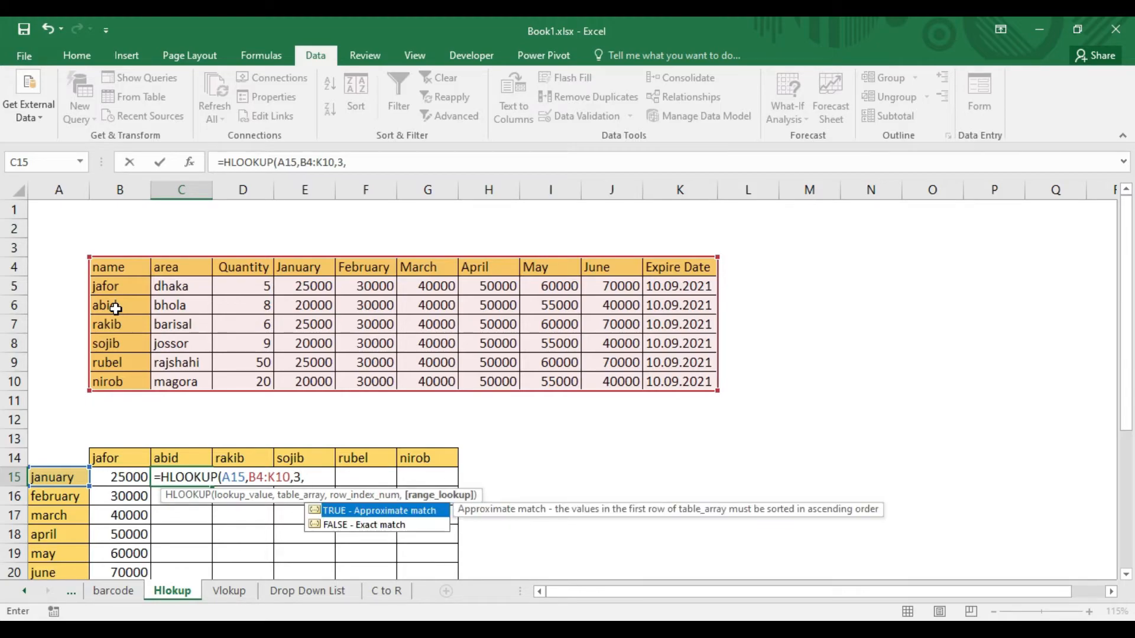
pyautogui.write('0)')
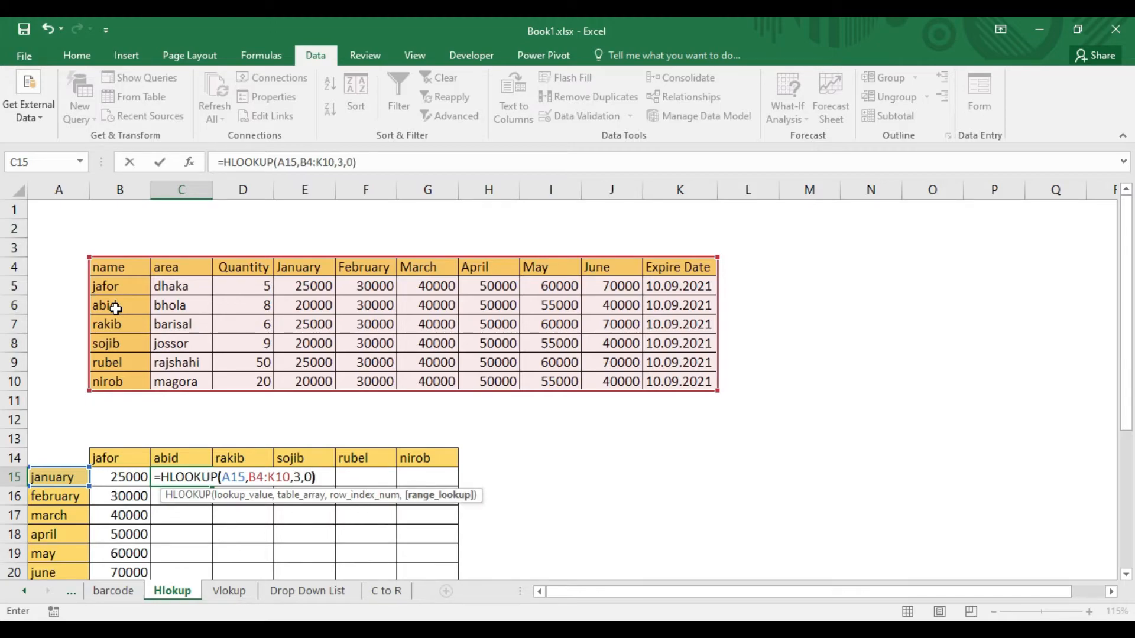
pyautogui.press('Return')
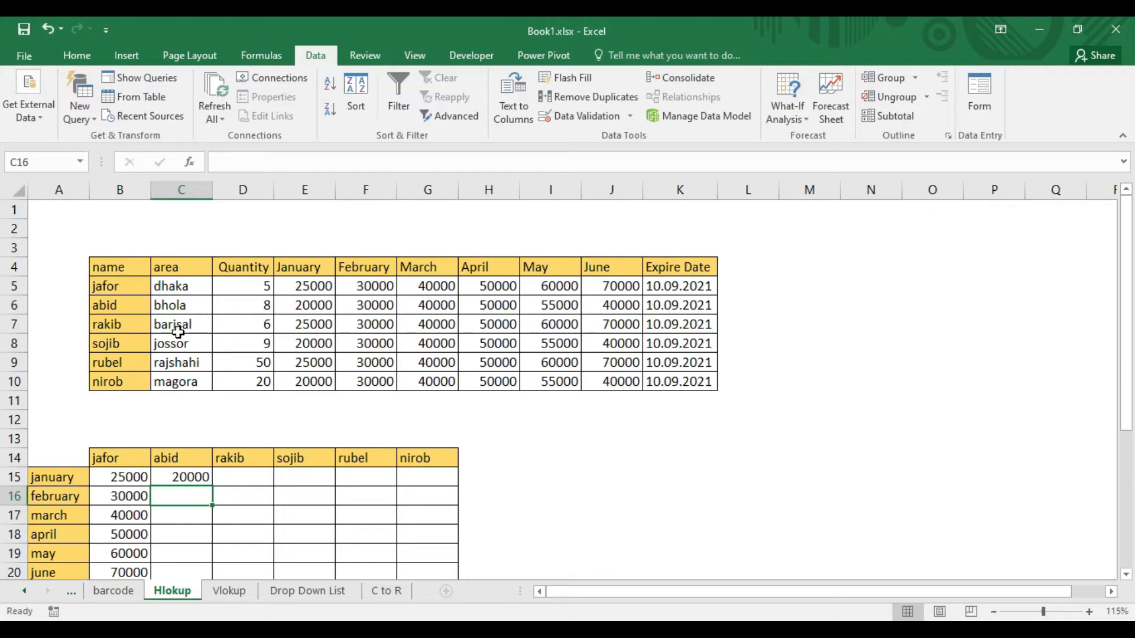
# Check the C15 result against the second person's January value in the source table.
pyautogui.click(105, 307)
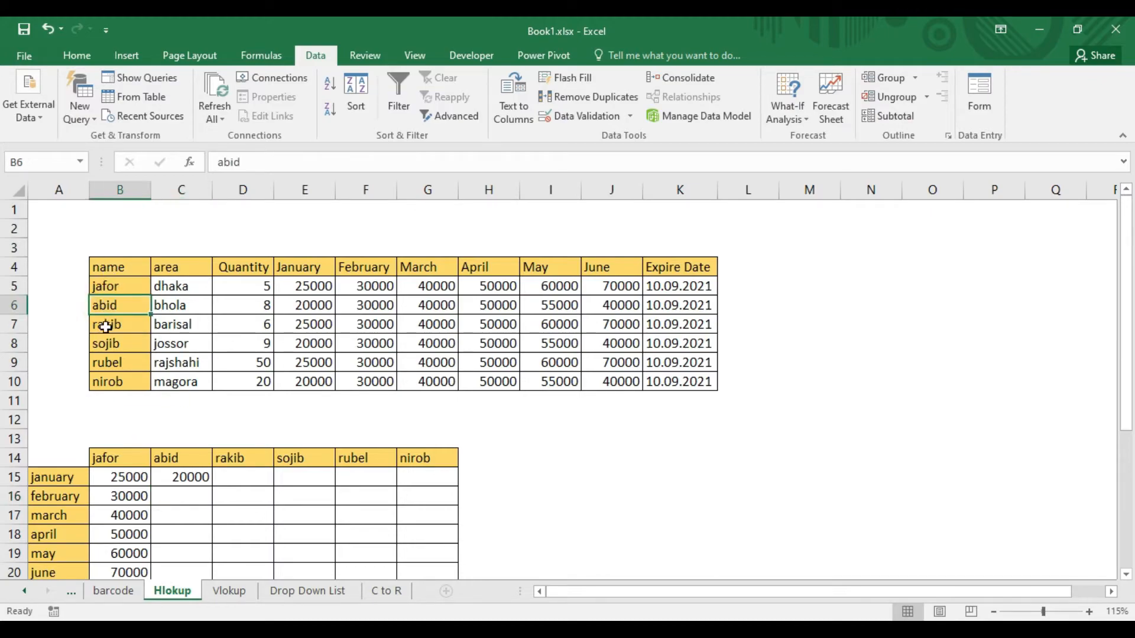
pyautogui.click(196, 477)
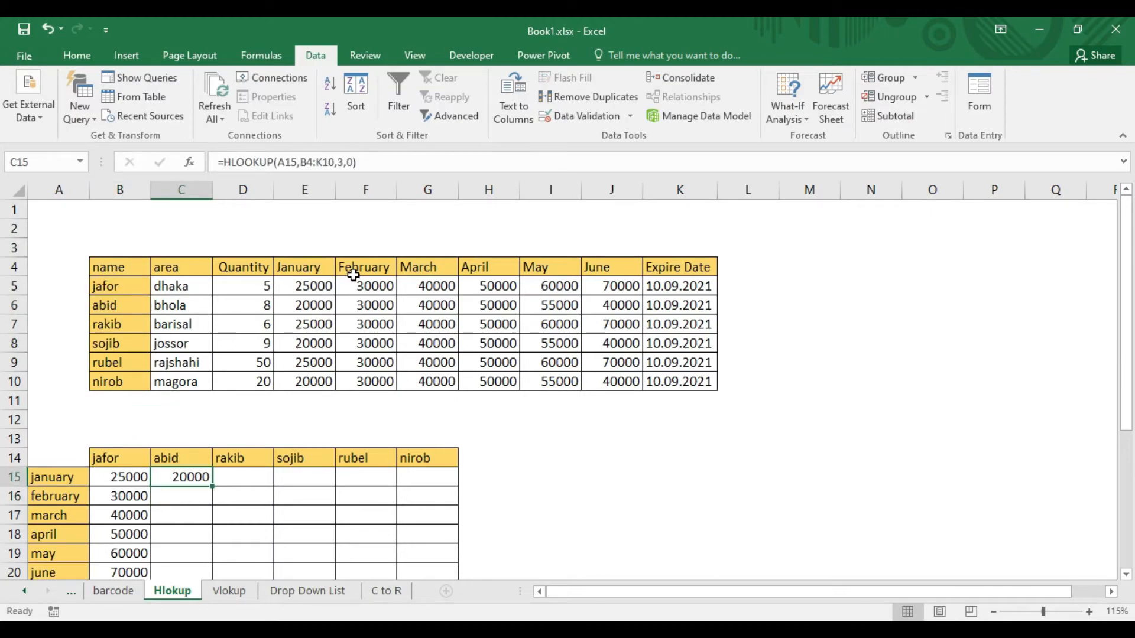
pyautogui.click(307, 305)
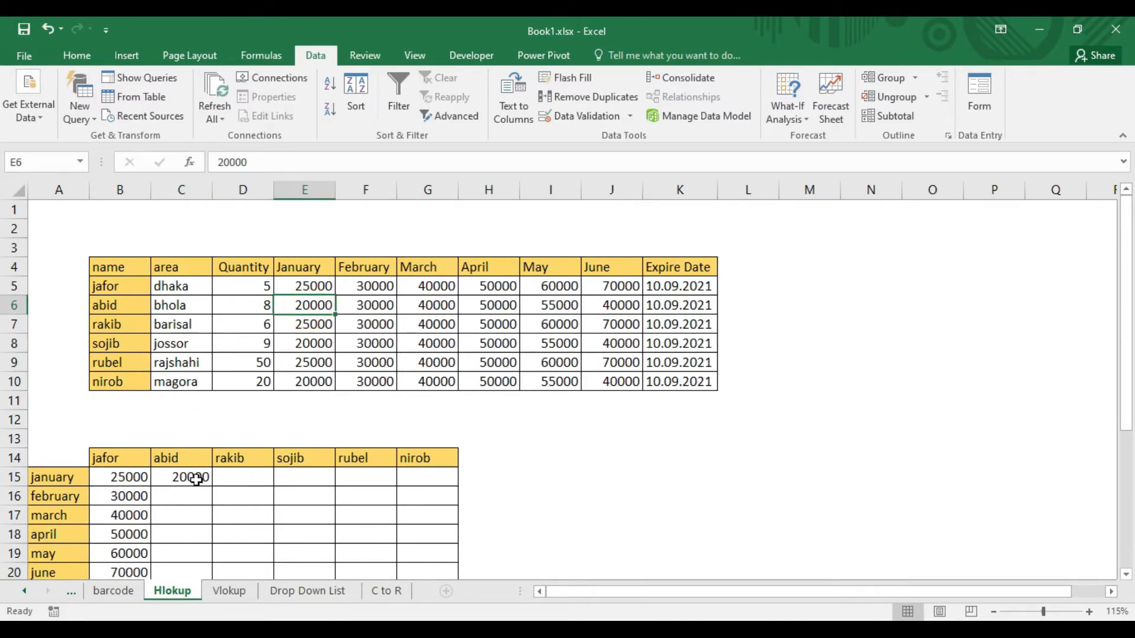
pyautogui.click(197, 477)
# Try to fill the C15 formula down through the June row in C20.
pyautogui.scroll(-1, 264, 485)
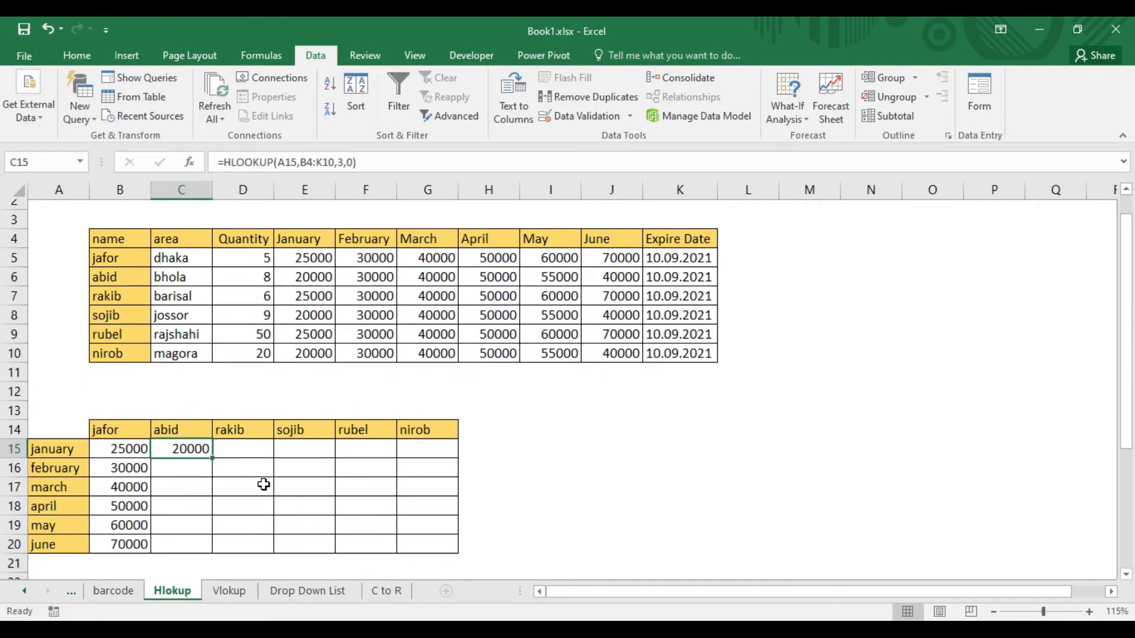
pyautogui.scroll(-1, 264, 485)
pyautogui.moveTo(211, 430); pyautogui.dragTo(208, 519)
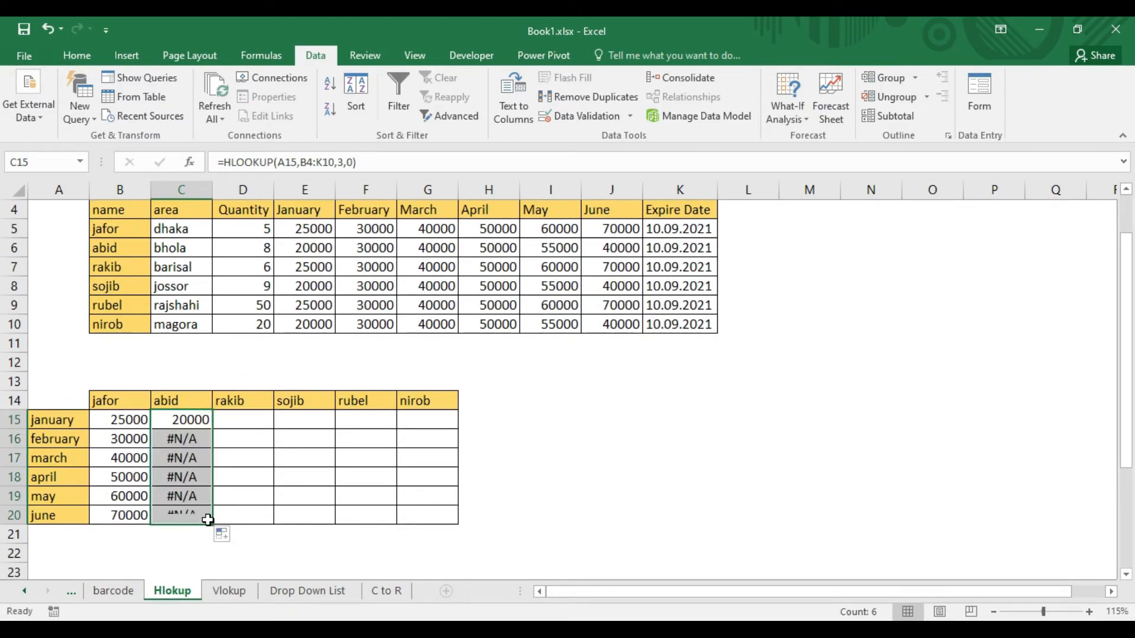
pyautogui.scroll(1, 532, 507)
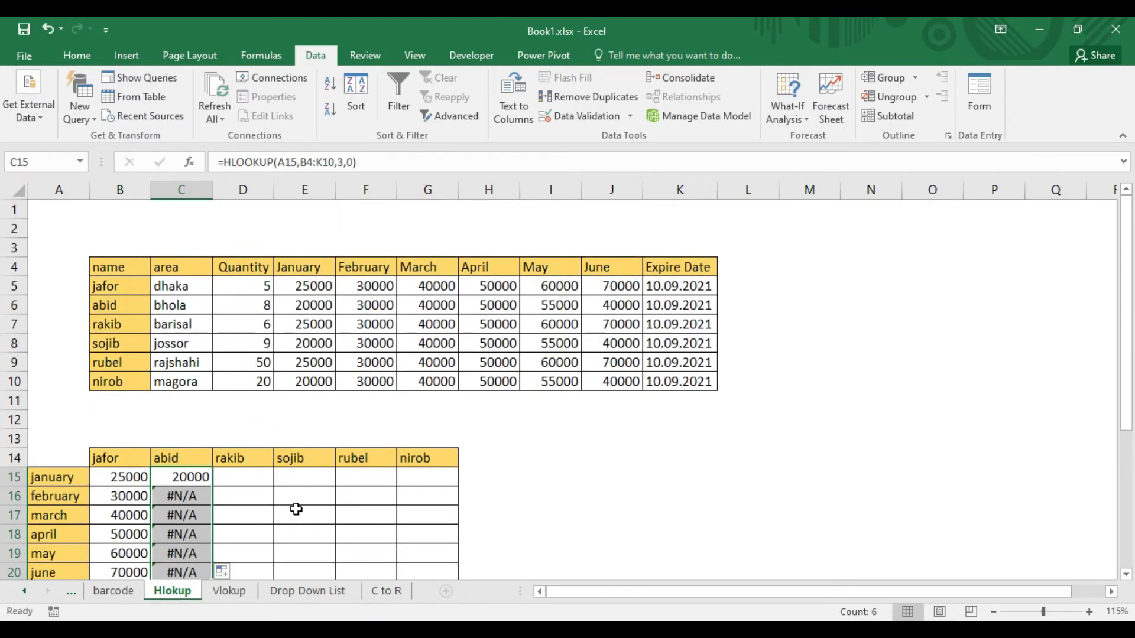
# Make the start of the table range in C15's HLOOKUP formula absolute, so the range is $B$4:K10.
pyautogui.click(191, 479)
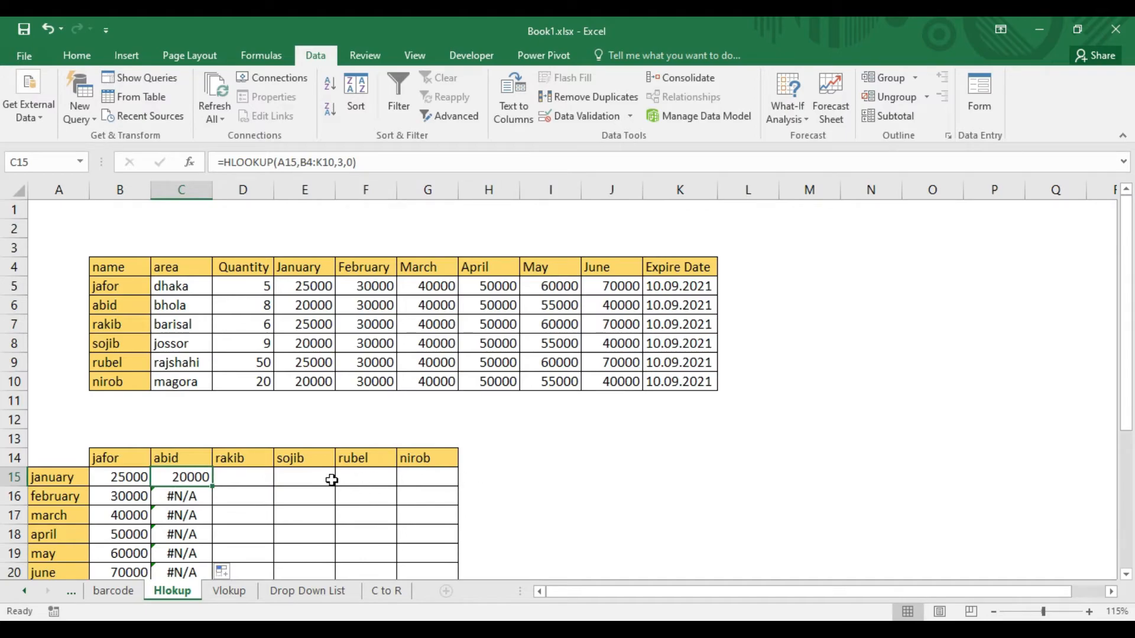
pyautogui.click(312, 163)
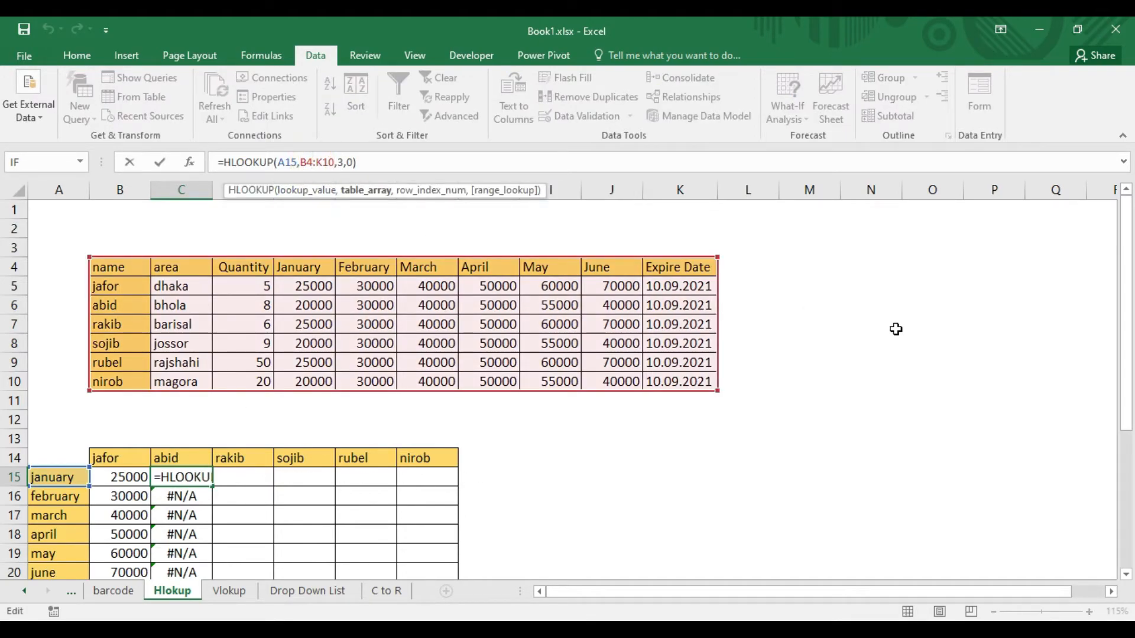
pyautogui.press('F4')
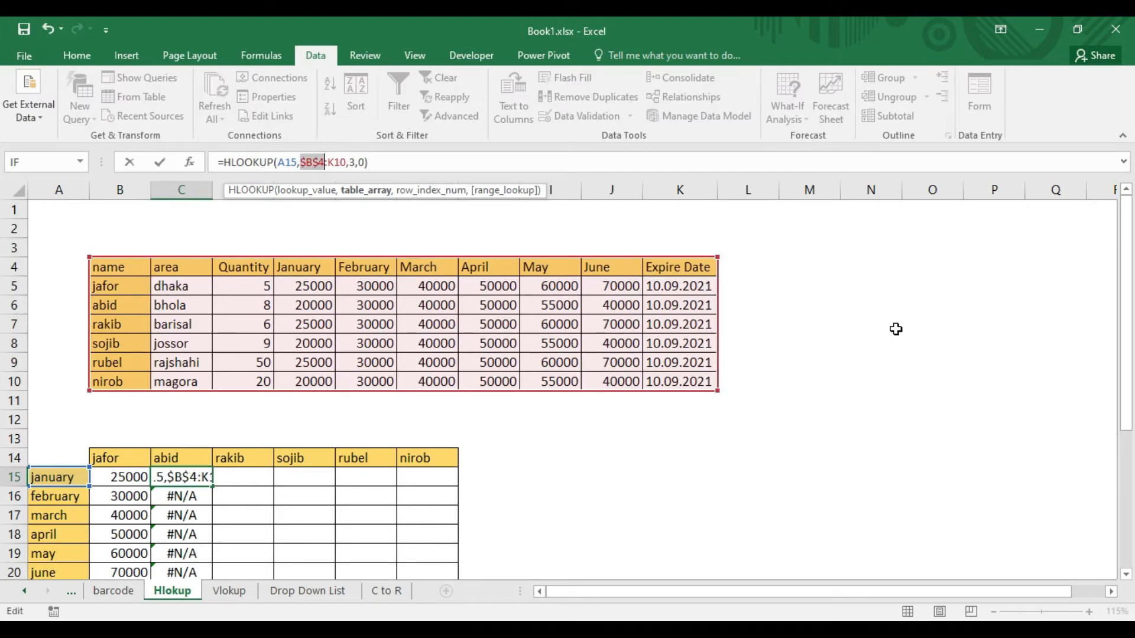
pyautogui.press('Return')
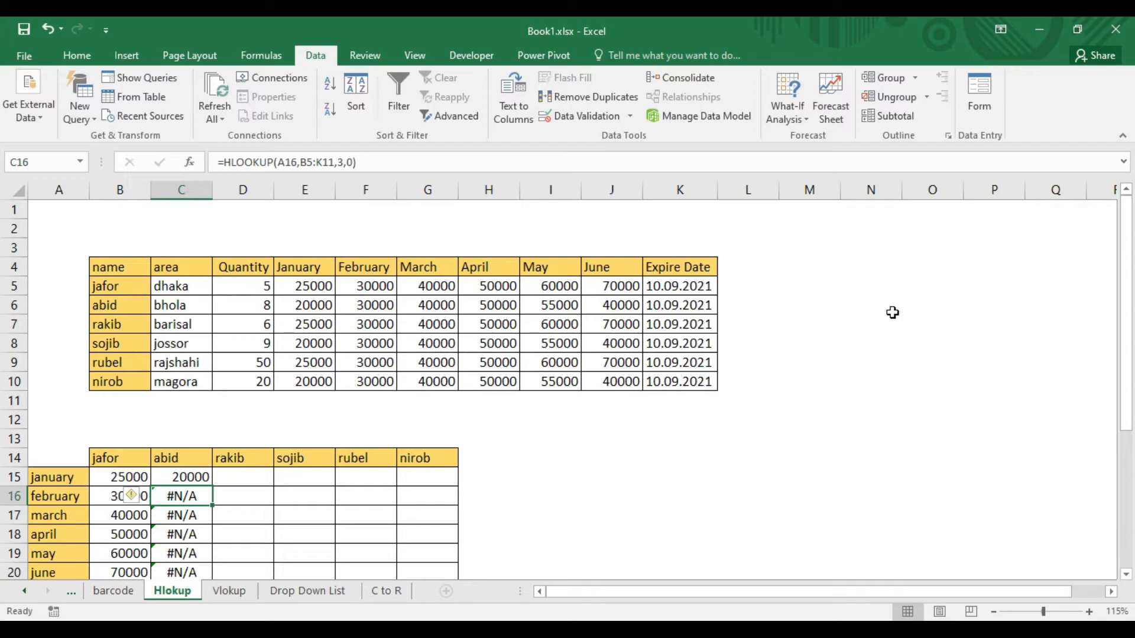
# Fill the corrected HLOOKUP formula from C15 down through the June row in C20.
pyautogui.scroll(-2, 289, 535)
pyautogui.click(191, 374)
pyautogui.click(195, 362)
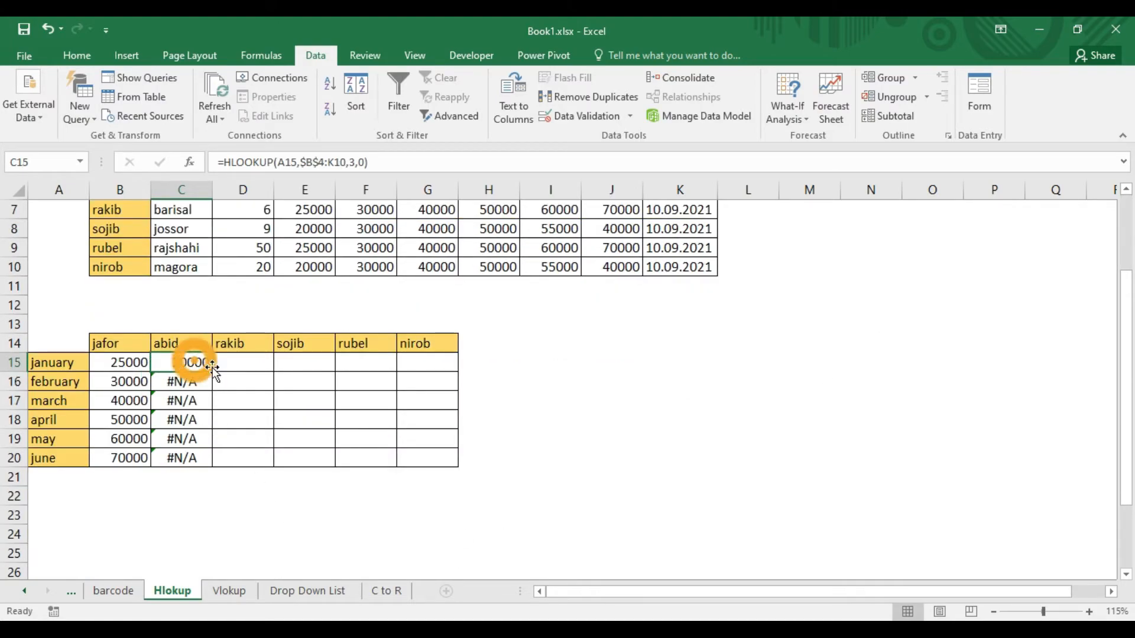
pyautogui.doubleClick(211, 372)
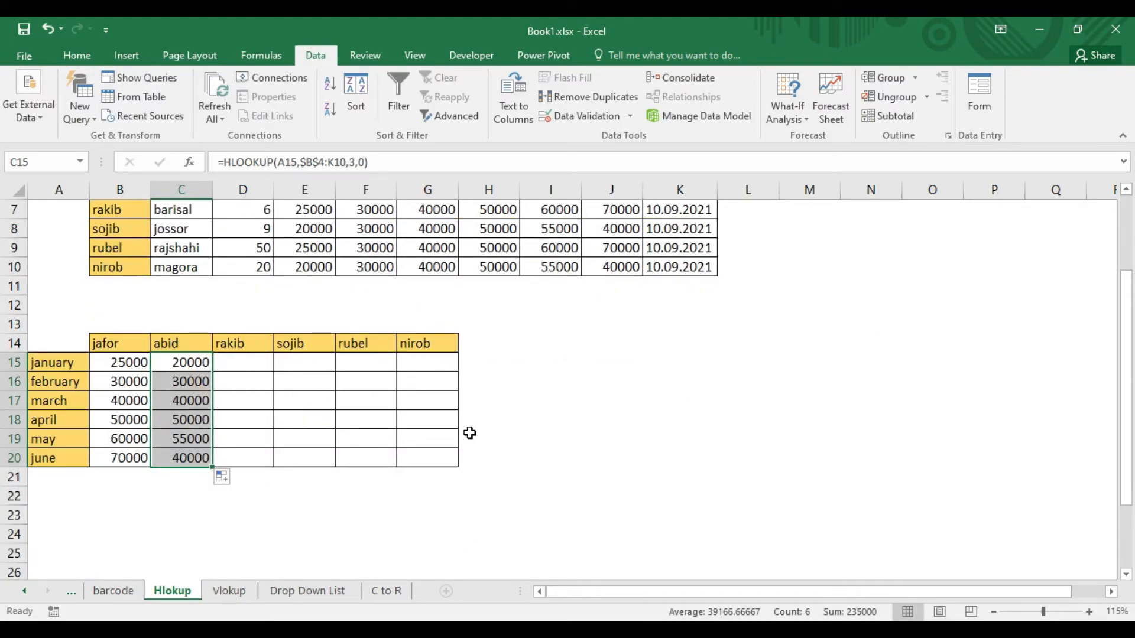
pyautogui.scroll(2, 611, 478)
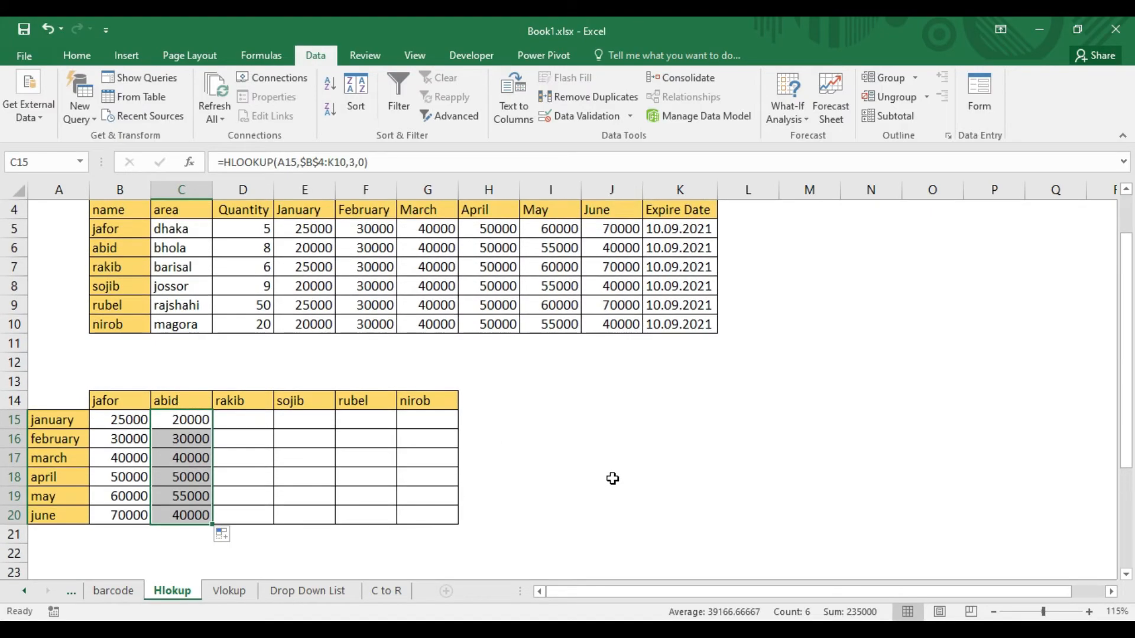
# Enter =HLOOKUP(A15,B4:K10,4,0) in D15 to look up the third person's January value.
pyautogui.click(253, 477)
pyautogui.scroll(-1, 441, 474)
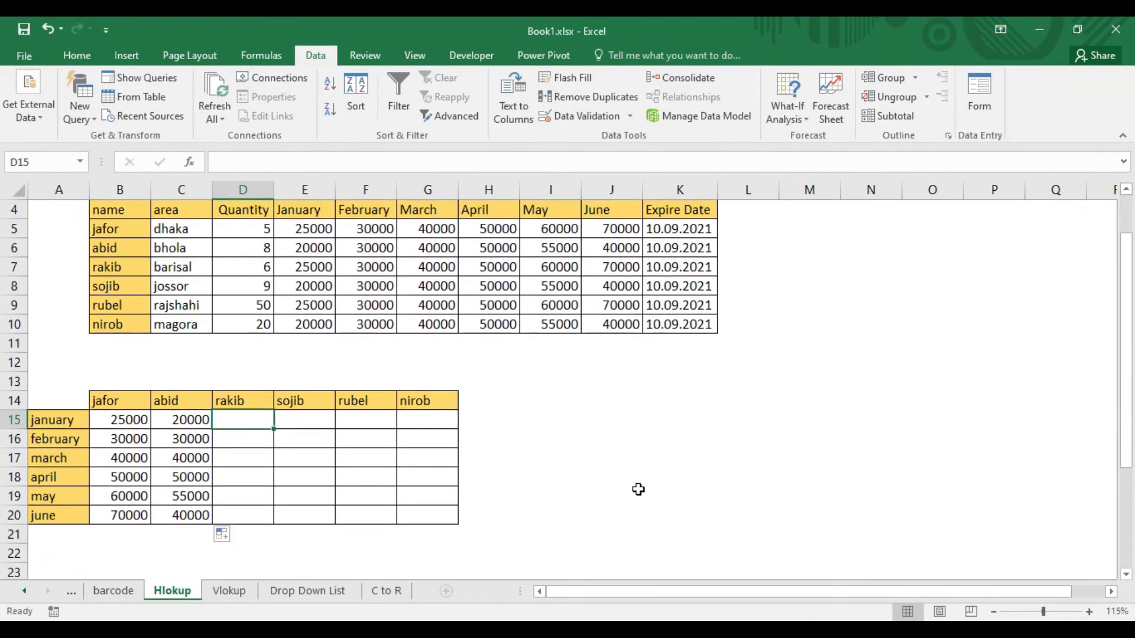
pyautogui.scroll(1, 656, 491)
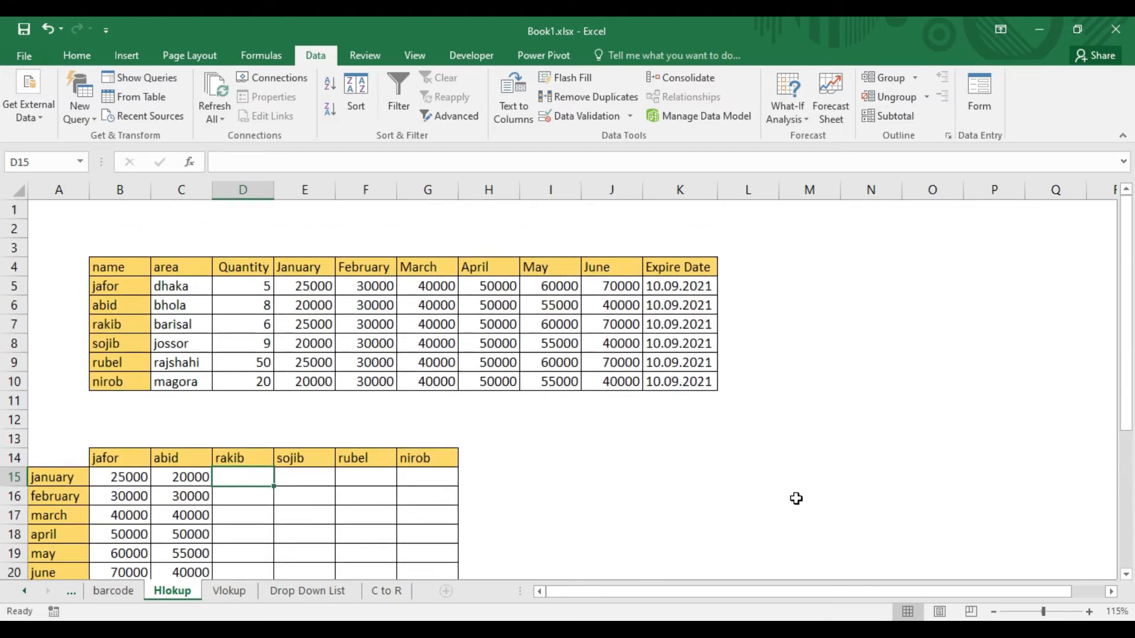
pyautogui.scroll(-1, 799, 496)
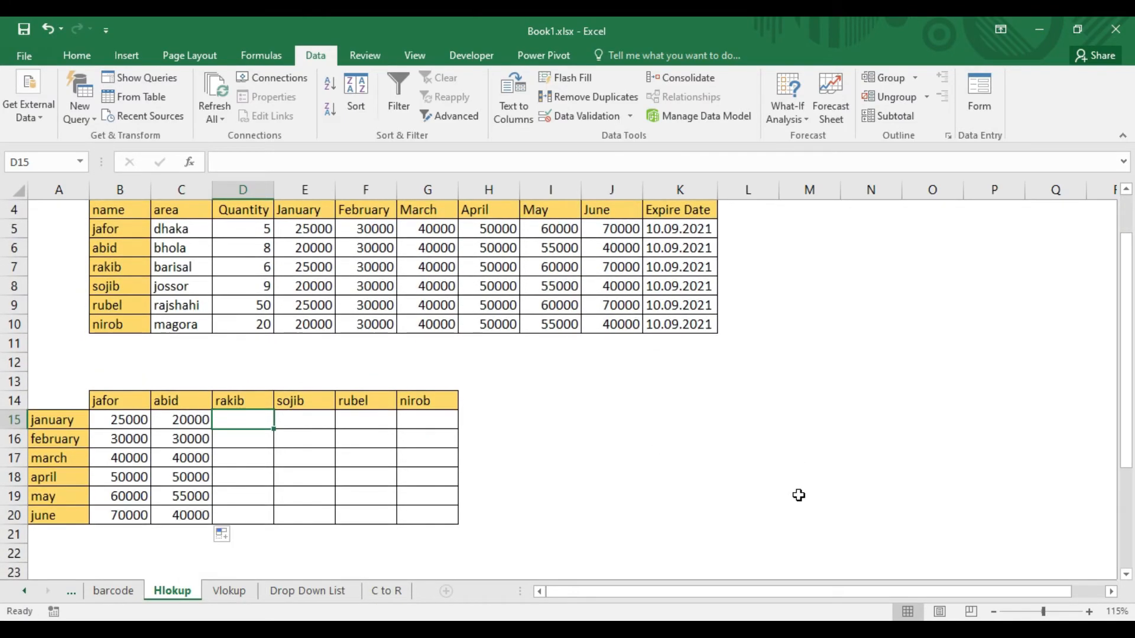
pyautogui.write('=')
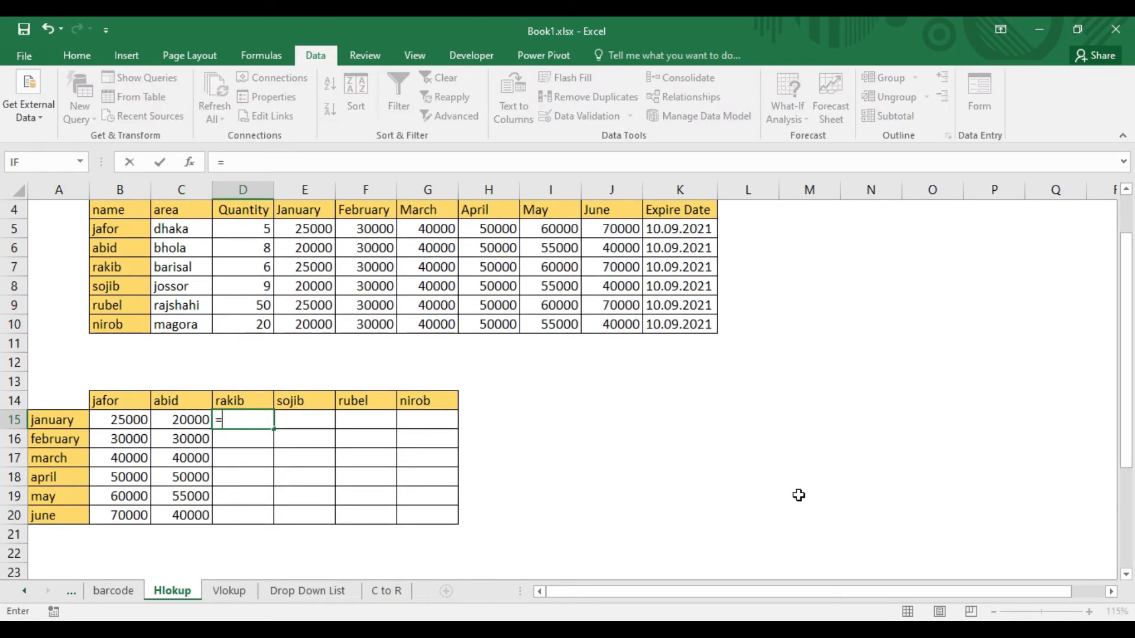
pyautogui.write('hl')
pyautogui.press('Tab')
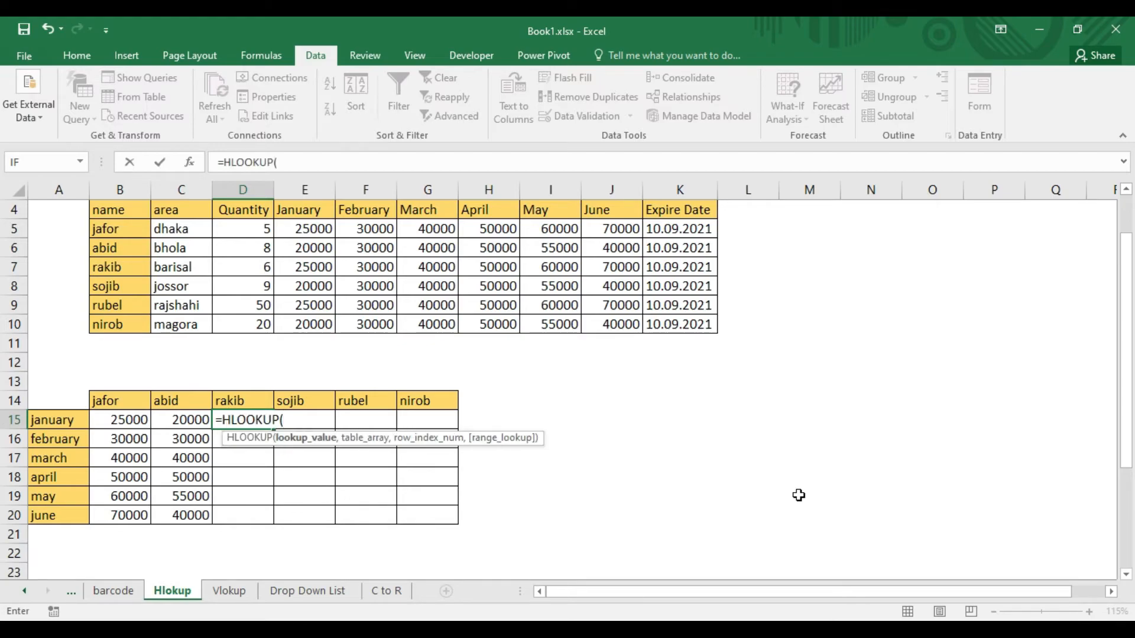
pyautogui.click(55, 423)
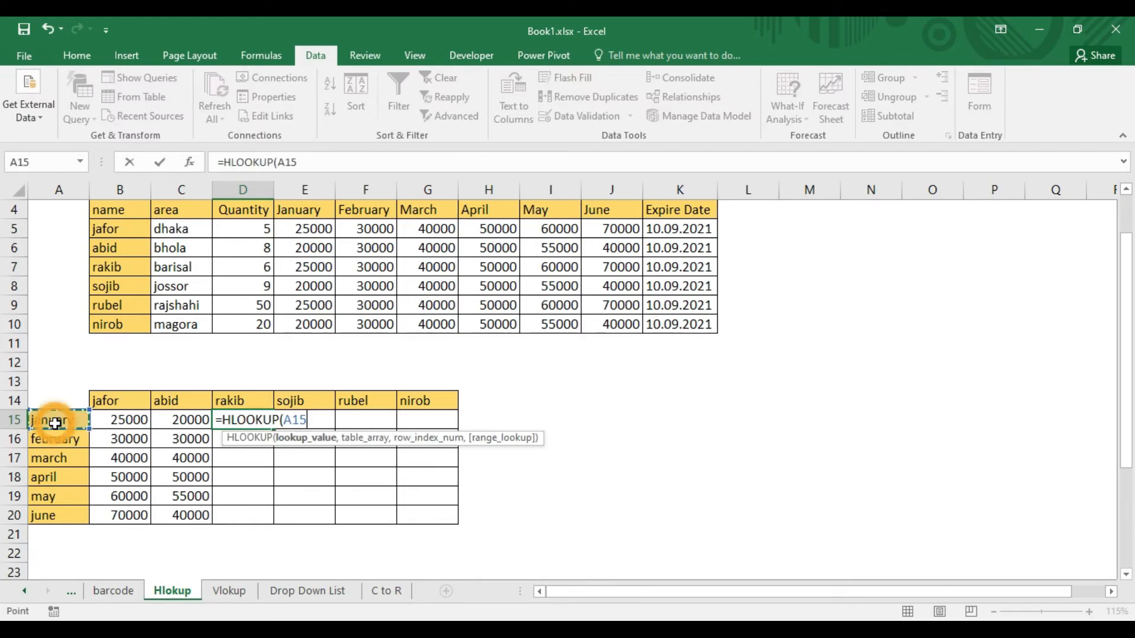
pyautogui.write(',')
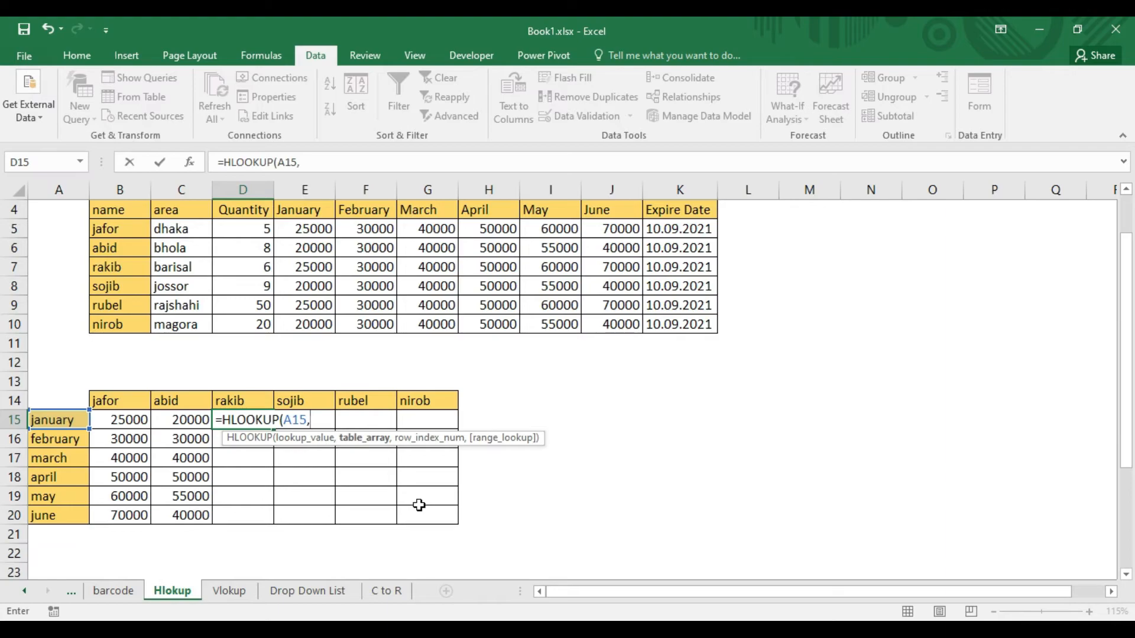
pyautogui.scroll(1, 284, 387)
pyautogui.moveTo(119, 259); pyautogui.dragTo(685, 379)
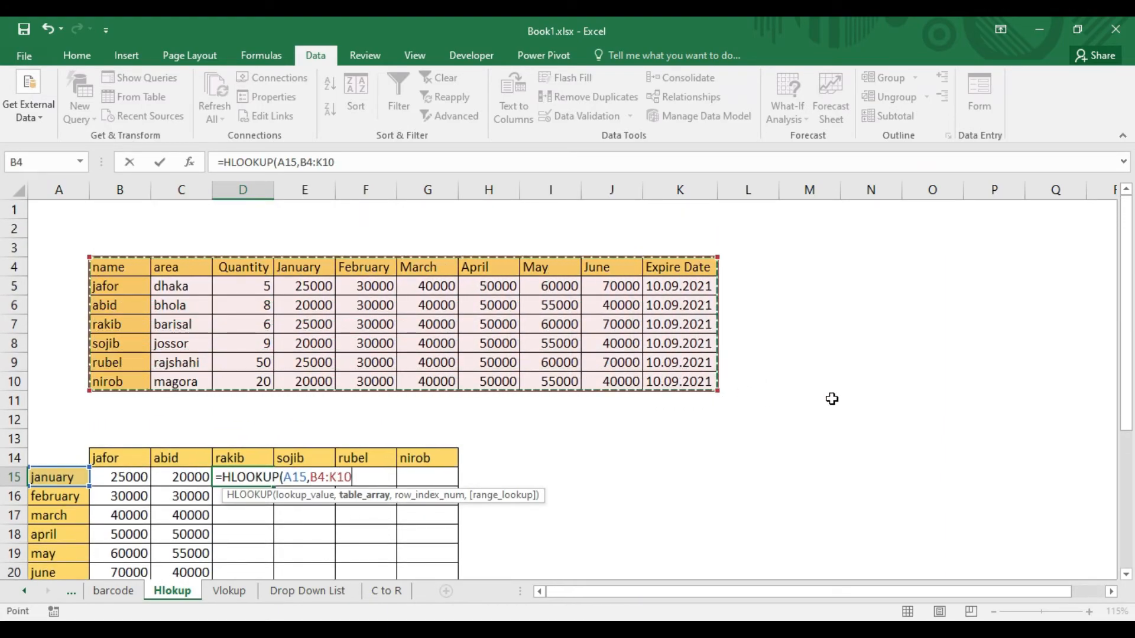
pyautogui.write(',4')
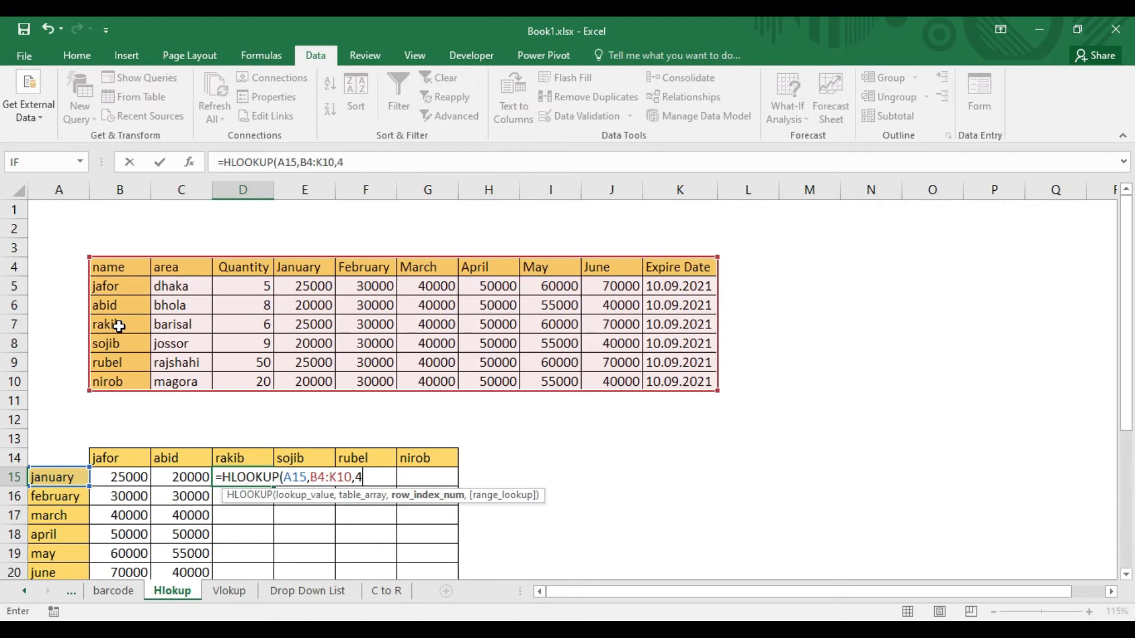
pyautogui.write(',')
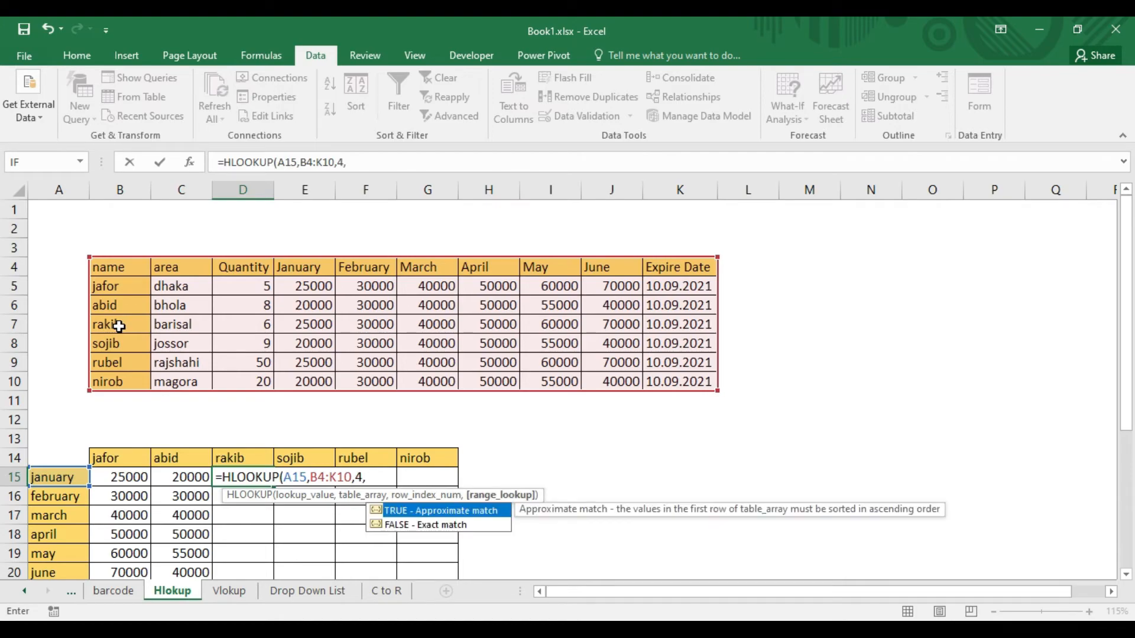
pyautogui.write('0)')
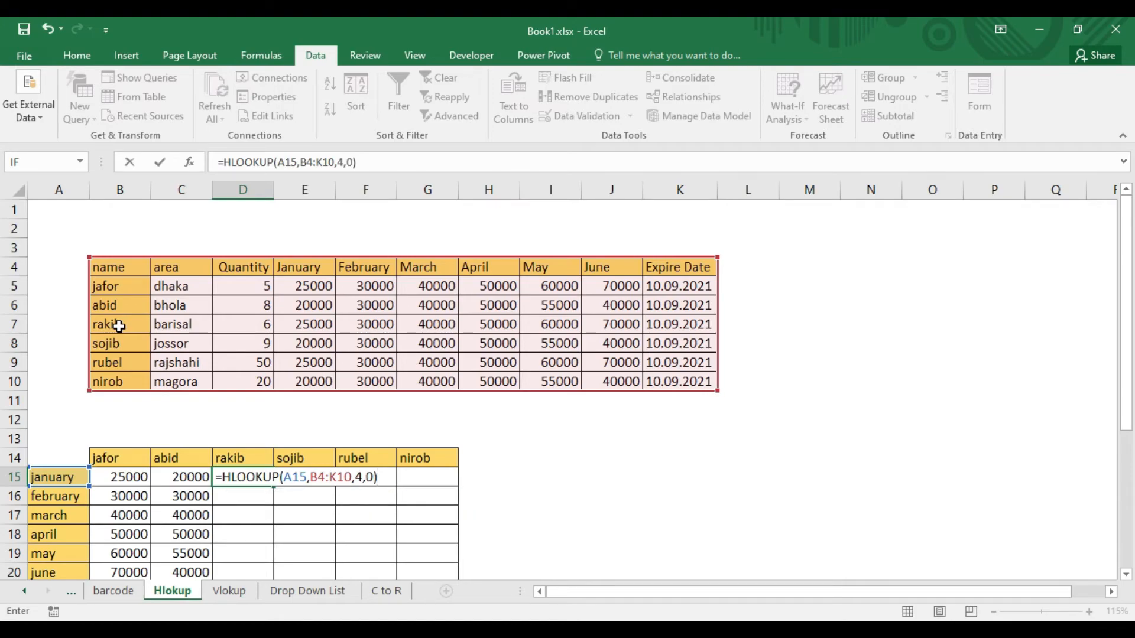
pyautogui.press('Return')
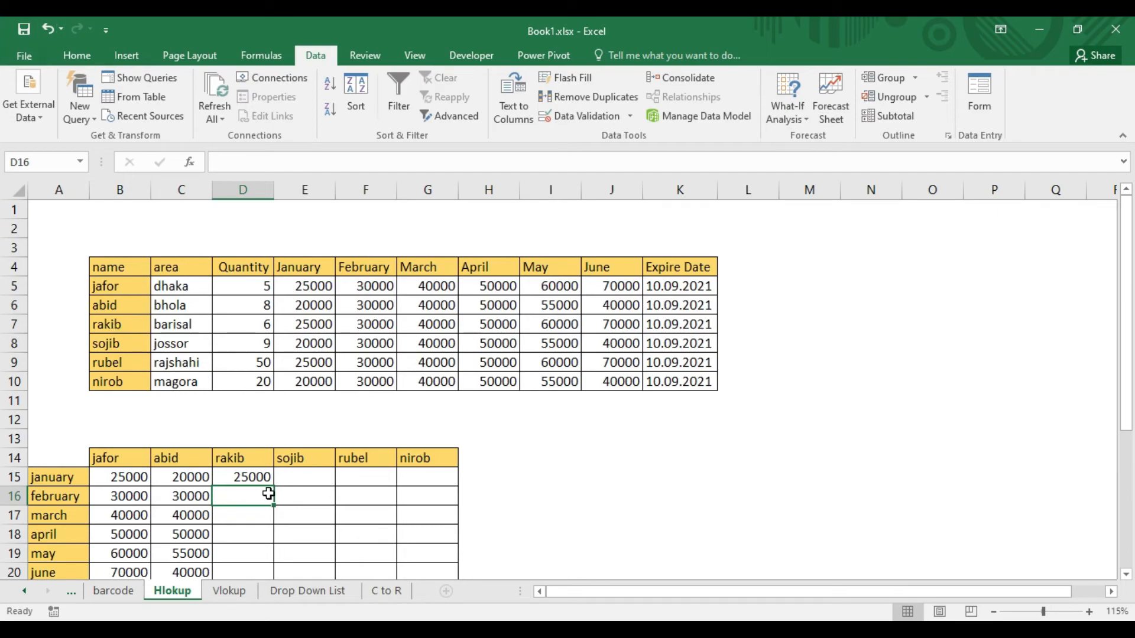
# Make the start of the table range in D15's HLOOKUP formula absolute, so the range is $B$4:K10.
pyautogui.click(254, 477)
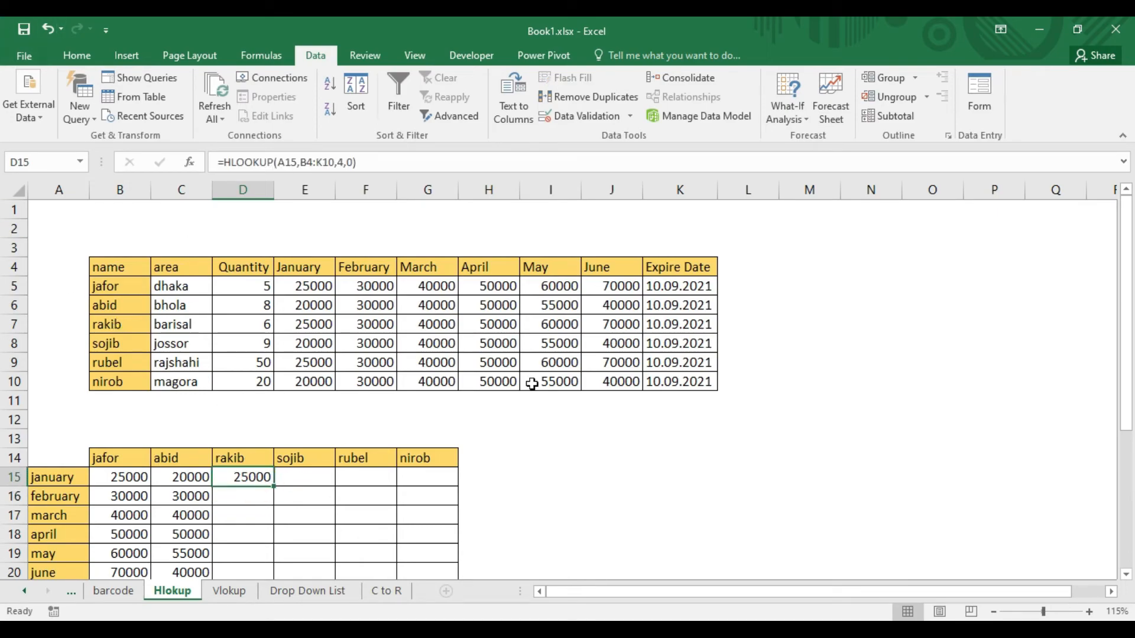
pyautogui.click(313, 162)
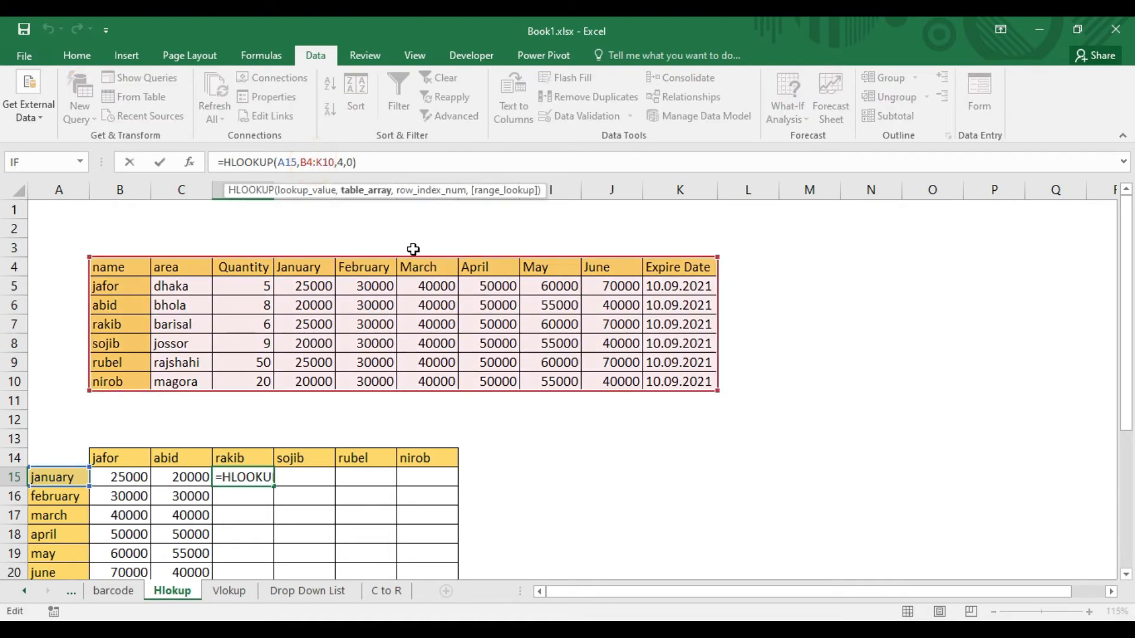
pyautogui.press('F4')
pyautogui.press('Return')
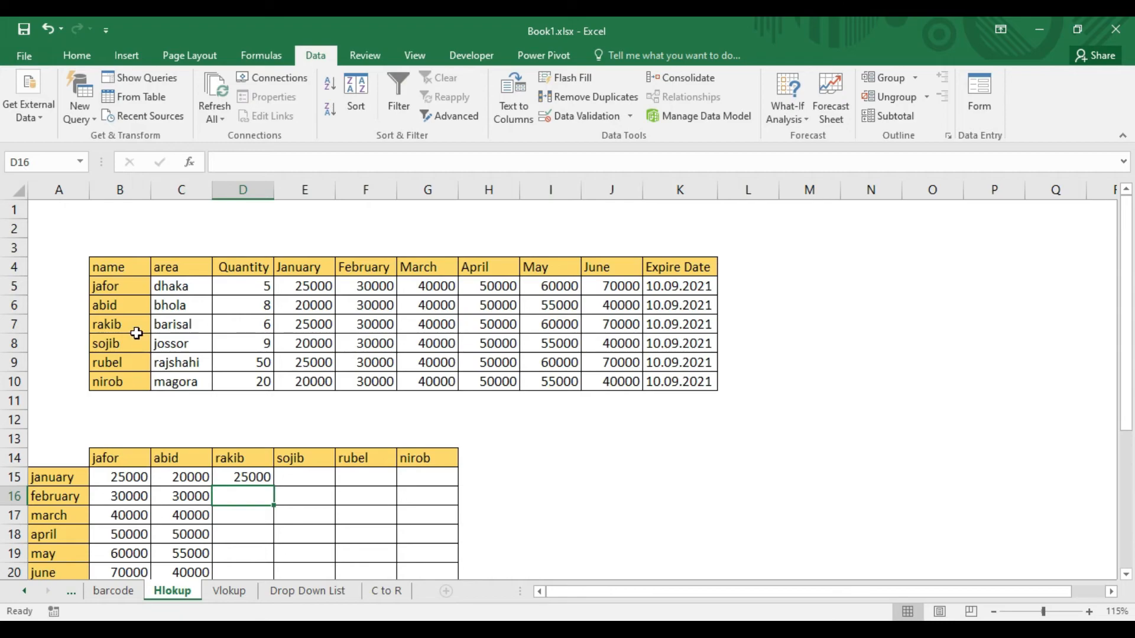
# Check the third person's January value in the source table and fill the D15 formula down through the June row in D20.
pyautogui.moveTo(119, 324); pyautogui.dragTo(316, 329)
pyautogui.click(317, 329)
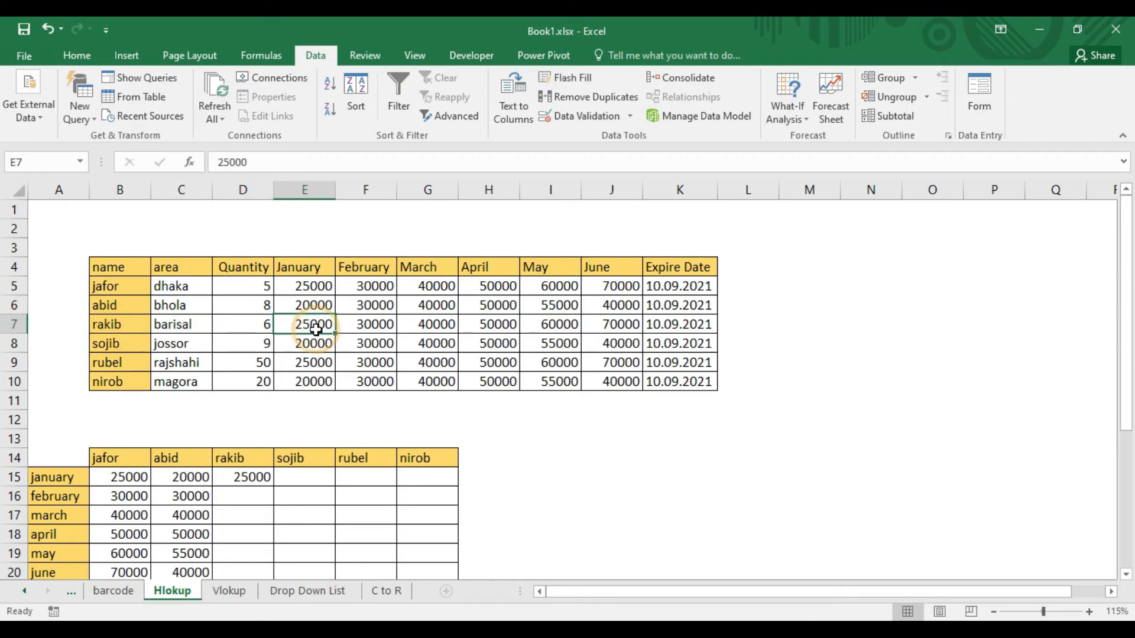
pyautogui.scroll(-1, 572, 451)
pyautogui.click(264, 422)
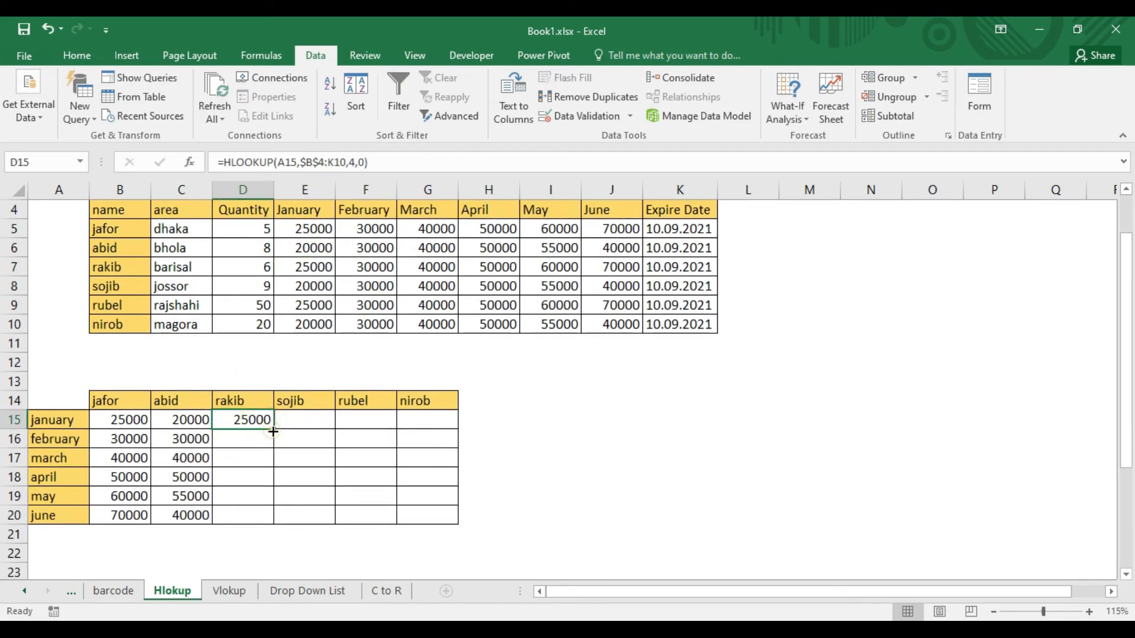
pyautogui.moveTo(272, 429); pyautogui.dragTo(269, 520)
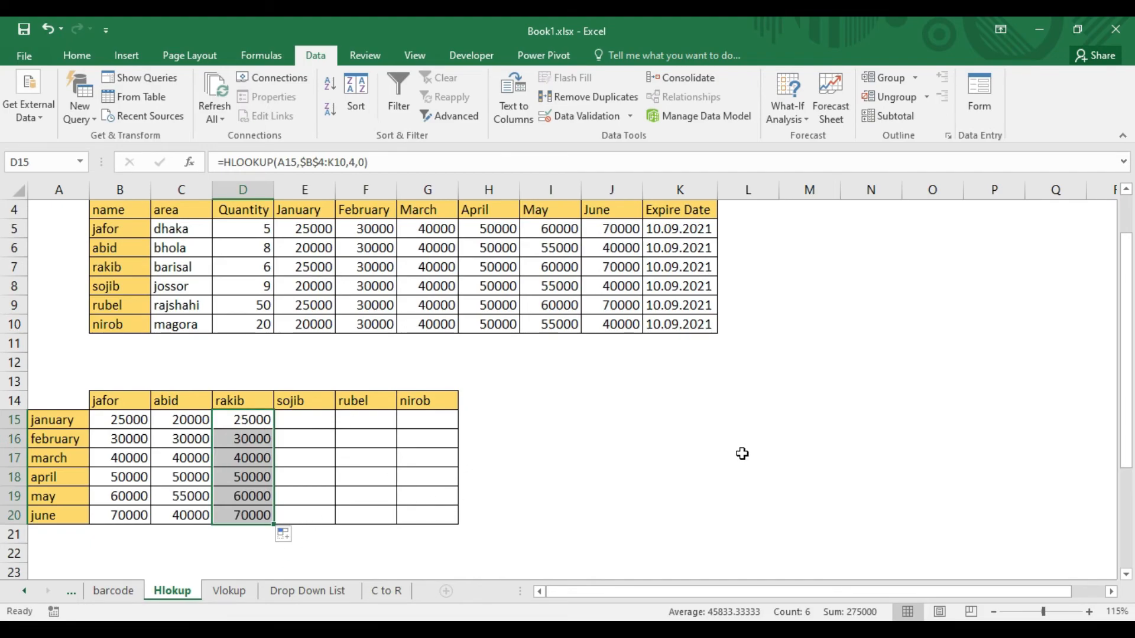
pyautogui.scroll(1, 745, 452)
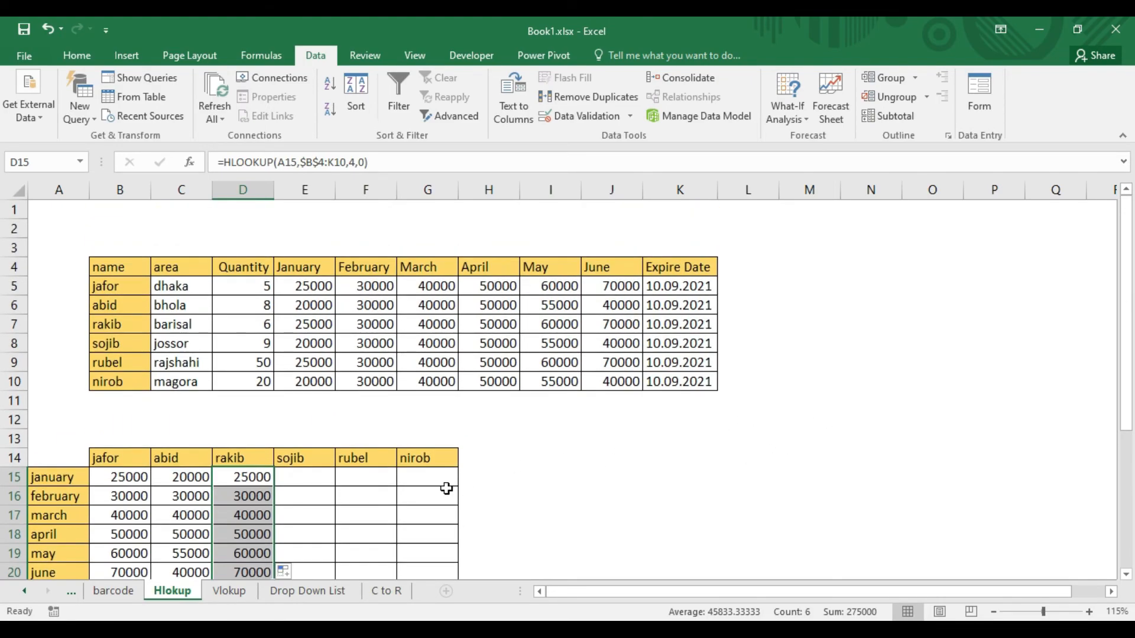
pyautogui.moveTo(304, 460); pyautogui.dragTo(429, 514)
pyautogui.scroll(-2, 429, 514)
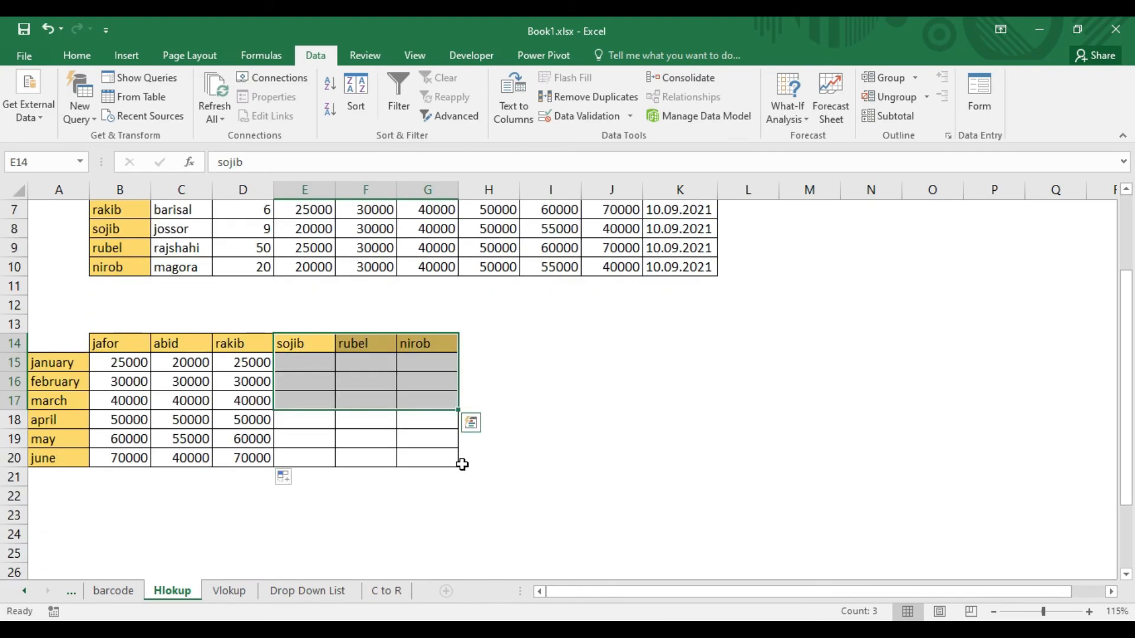
pyautogui.scroll(1, 591, 482)
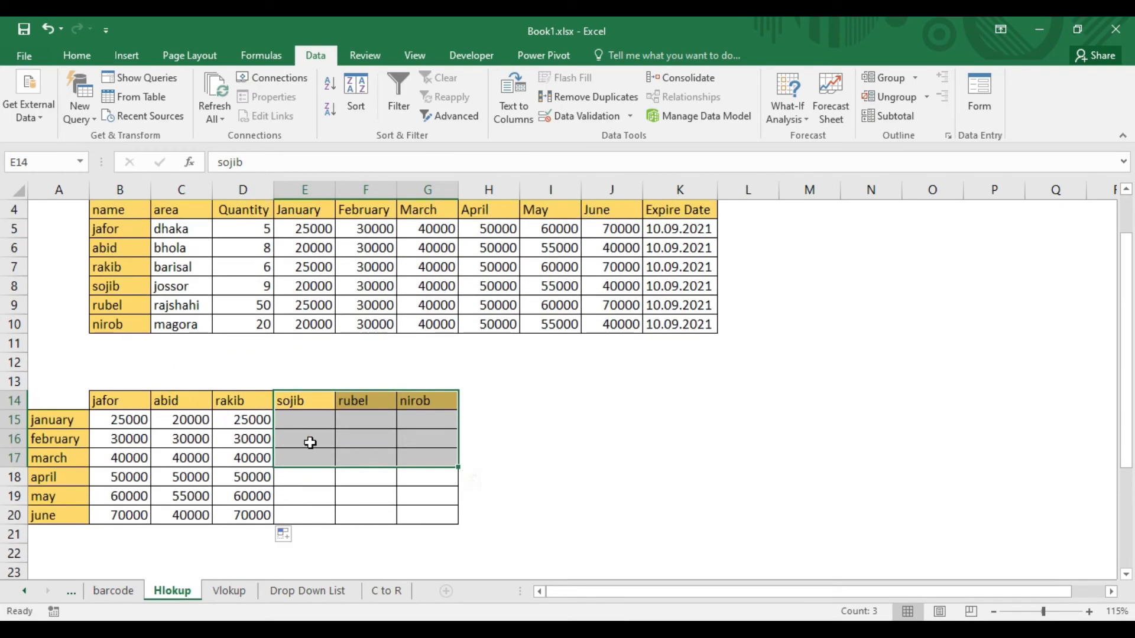
pyautogui.click(577, 438)
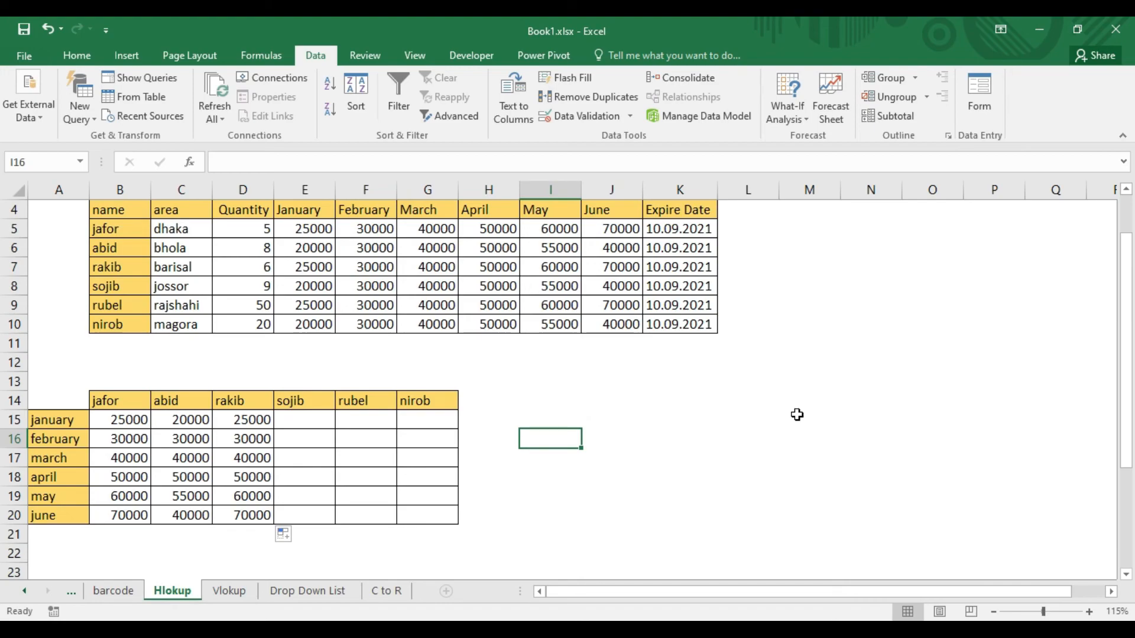
pyautogui.scroll(1, 799, 413)
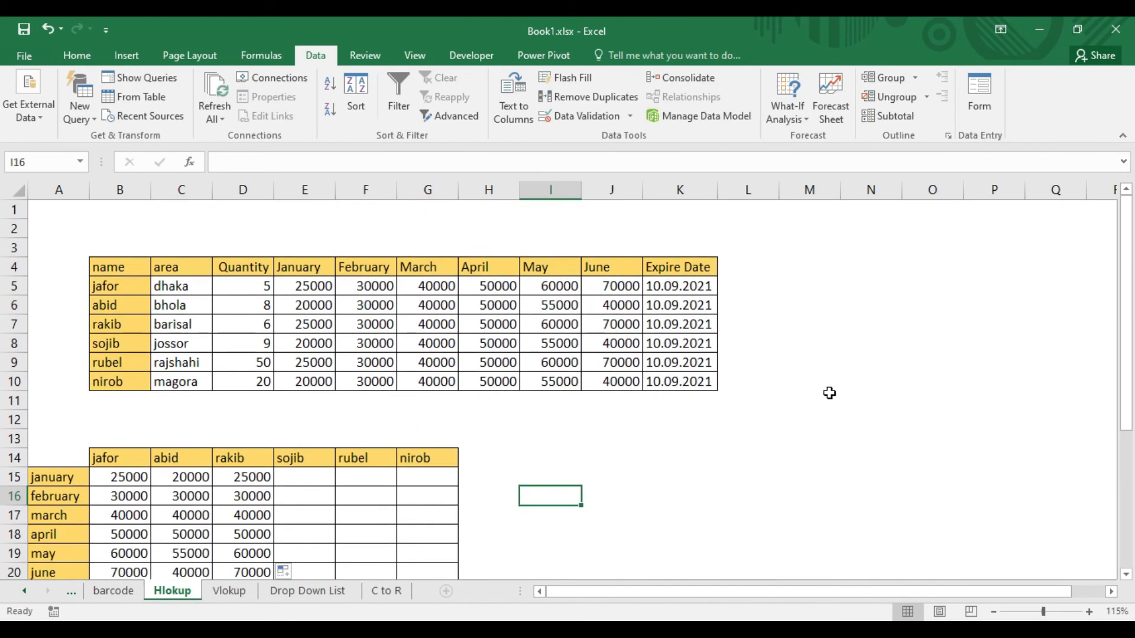
pyautogui.scroll(-1, 830, 391)
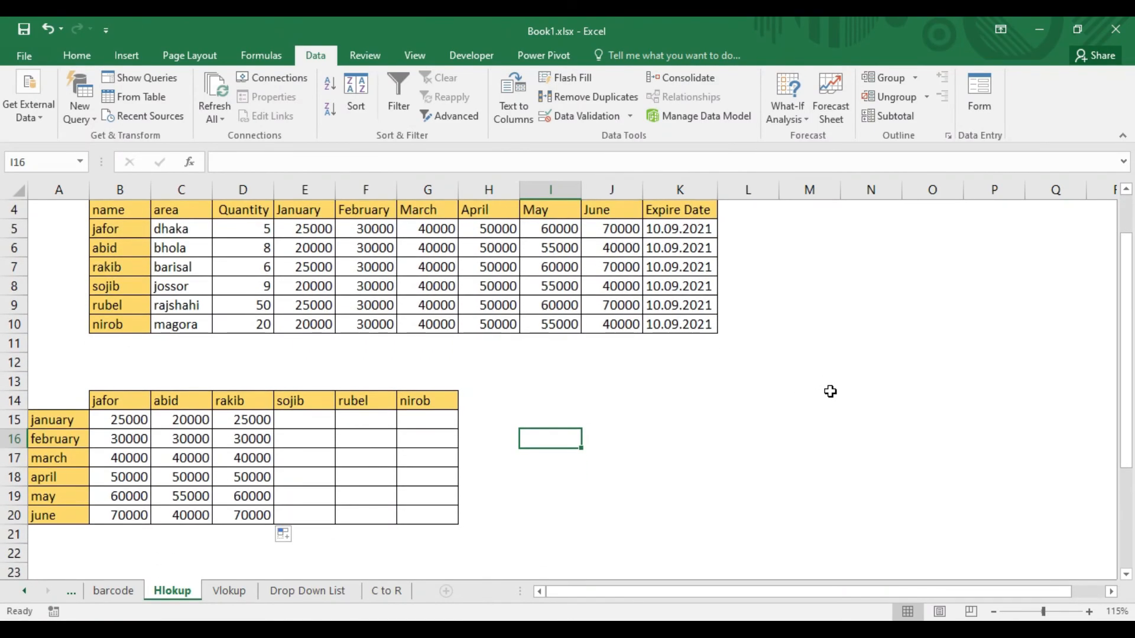
pyautogui.scroll(1, 830, 392)
pyautogui.scroll(-1, 831, 390)
pyautogui.scroll(1, 684, 446)
pyautogui.scroll(-1, 684, 447)
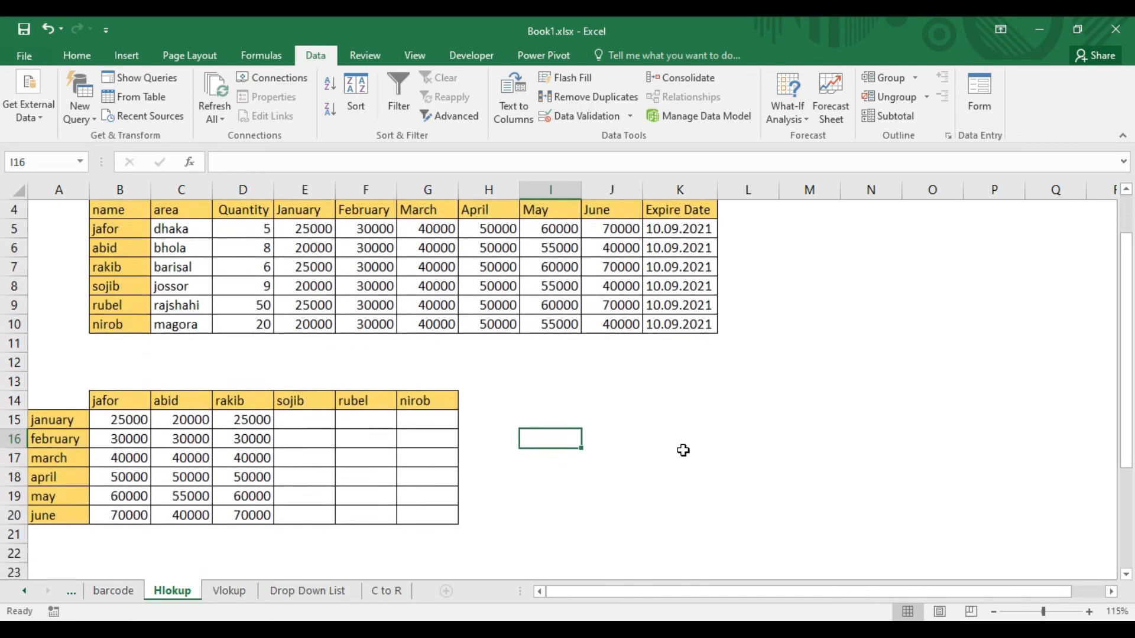